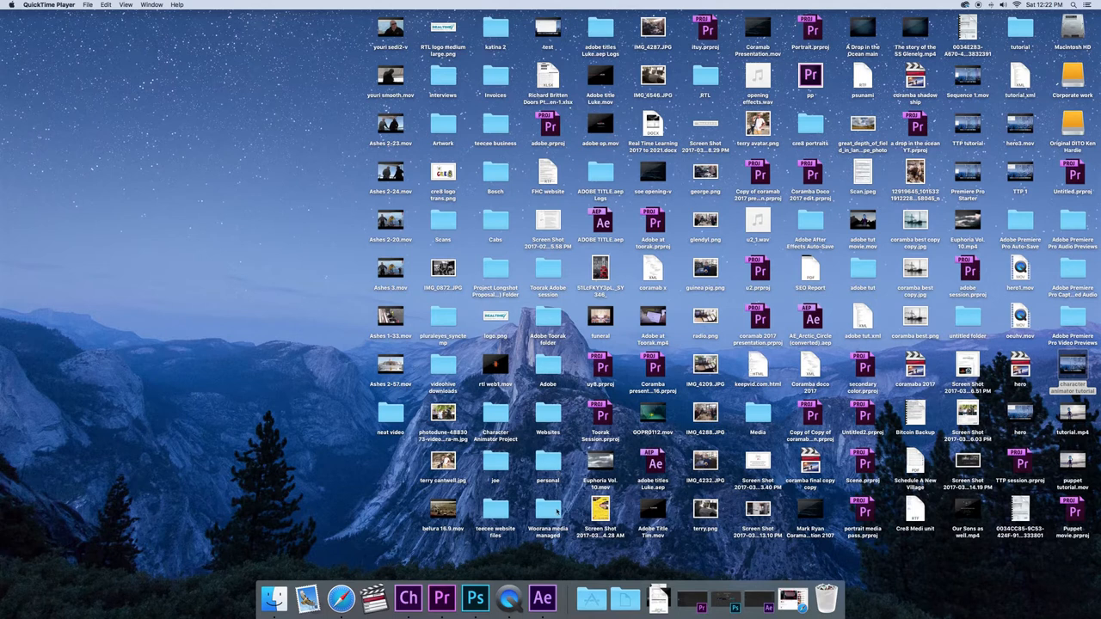
Switch to After Effects and launch Adobe Character Animator from it
click(541, 597)
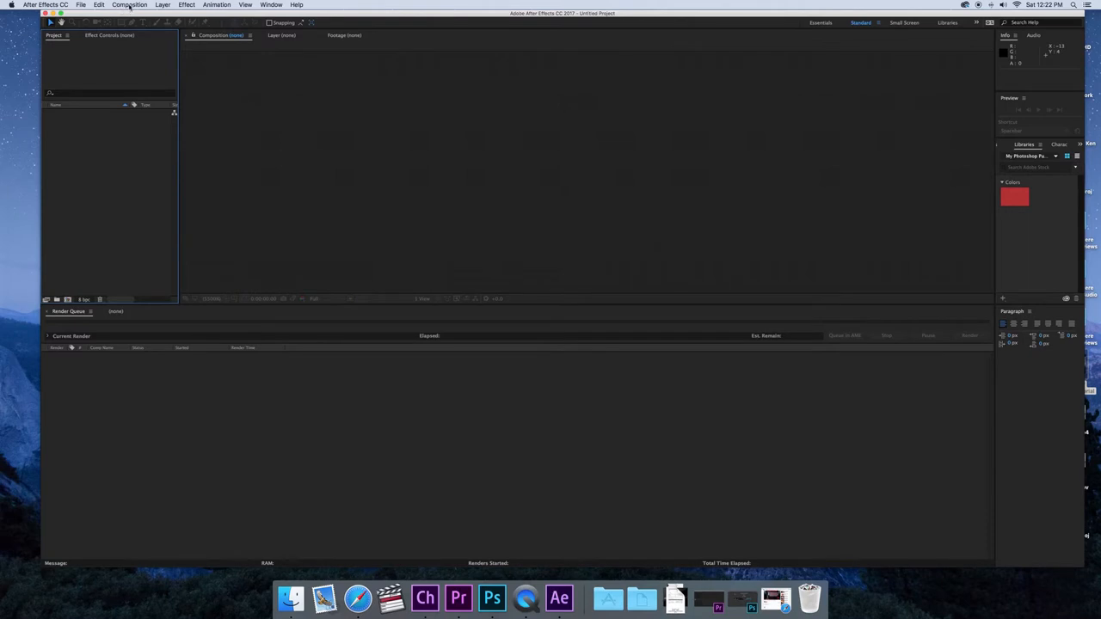
click(82, 5)
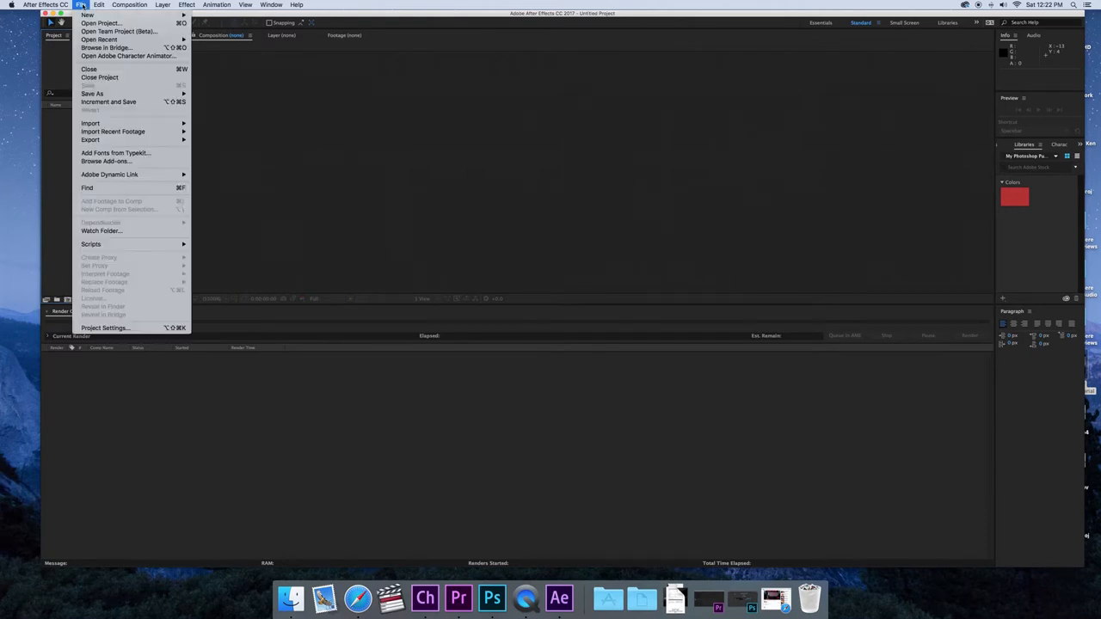
click(97, 57)
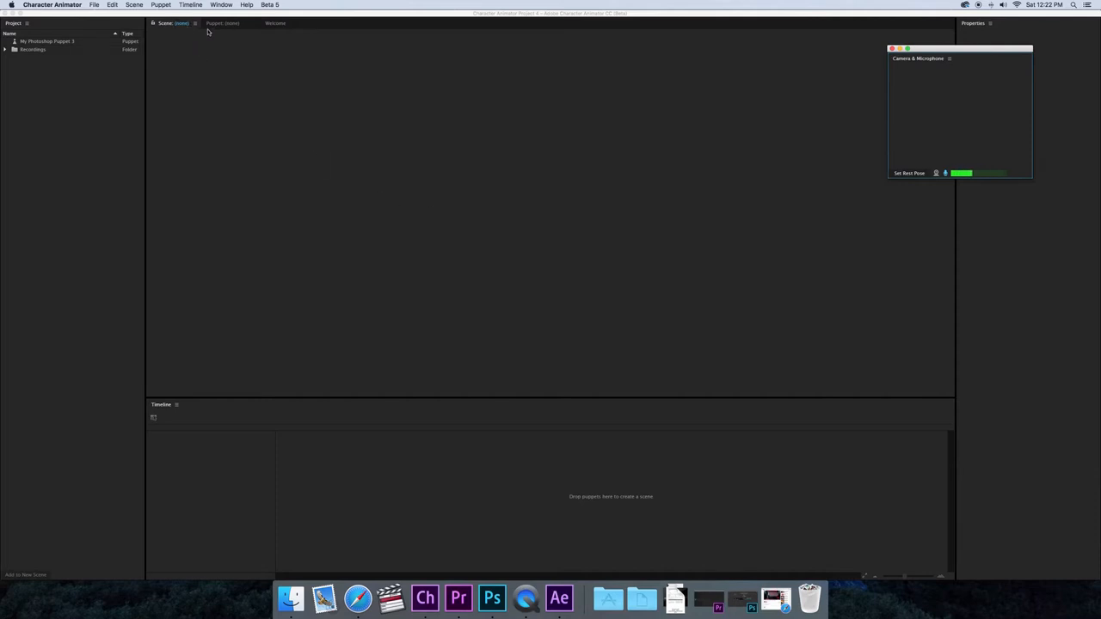
Create a new puppet in Photoshop and decline making a Creative Cloud library from the document
click(163, 5)
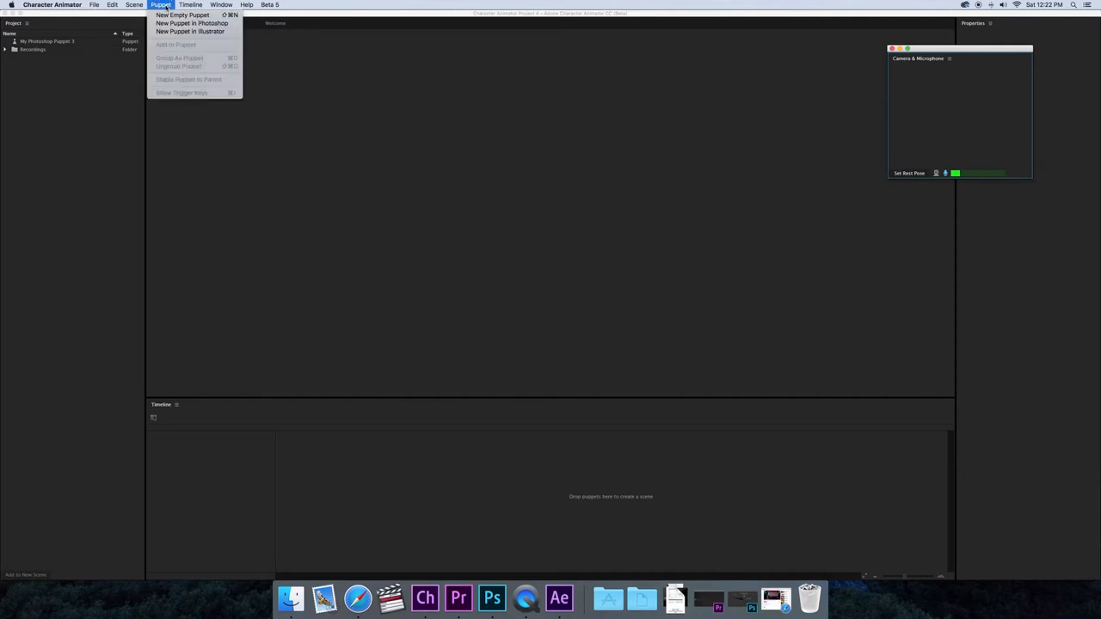
click(168, 28)
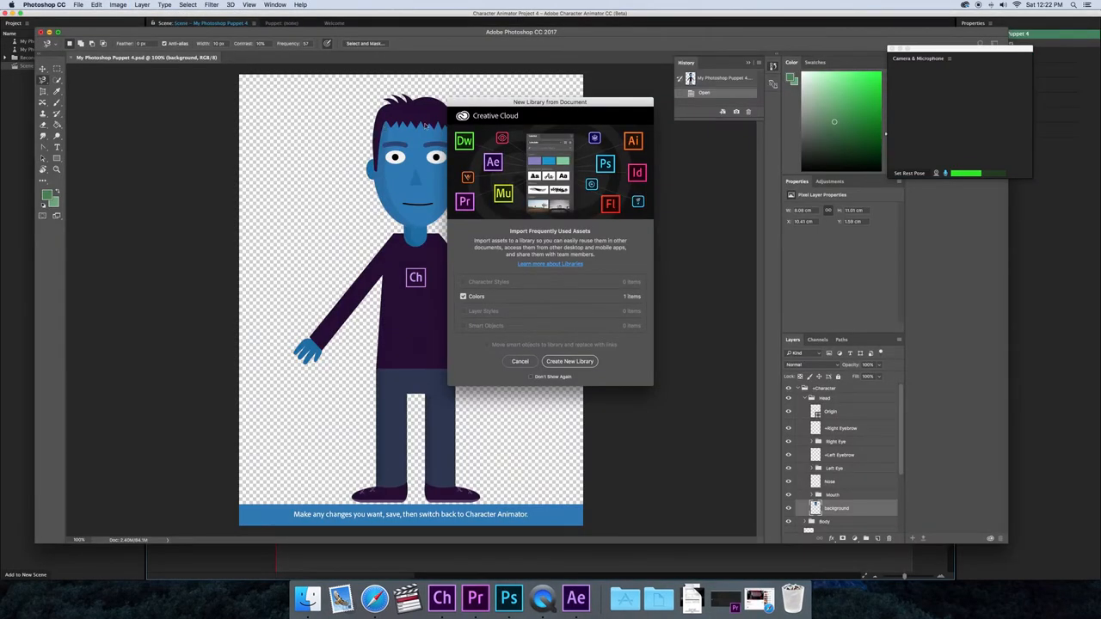
drag(499, 110, 644, 154)
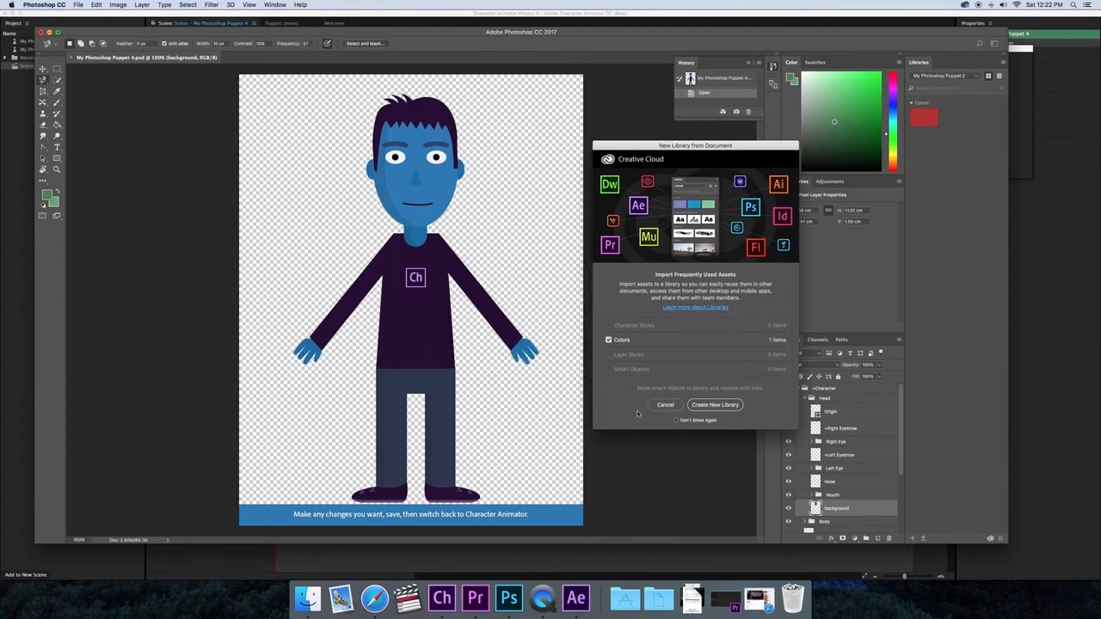
click(666, 406)
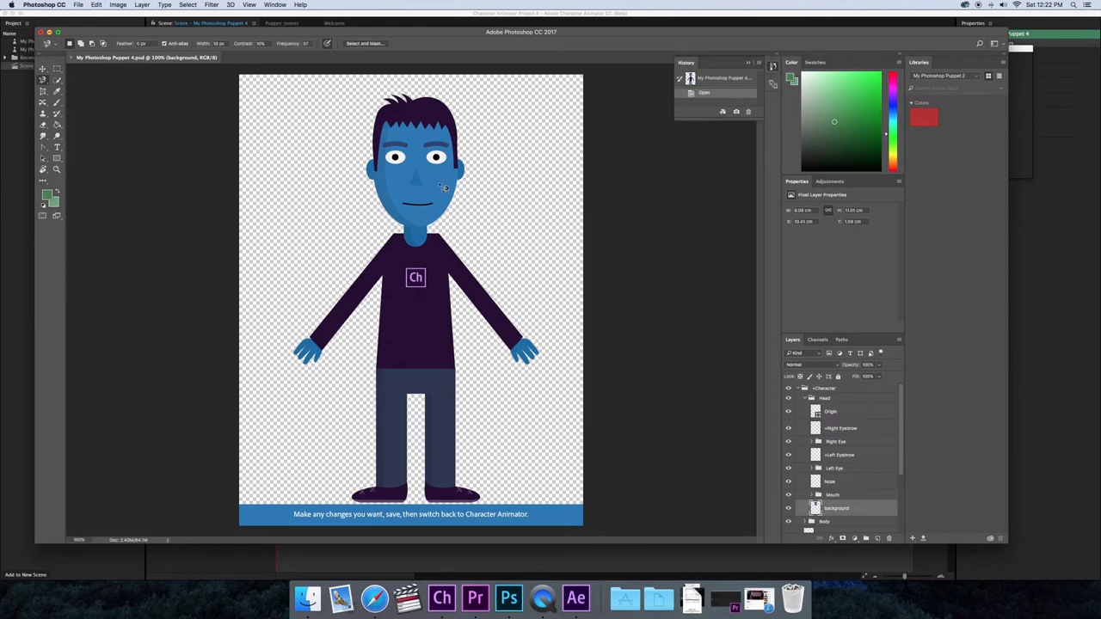
Look through the puppet's layers with the Move tool active, and minimize the Photoshop window to return to Character Animator
click(43, 69)
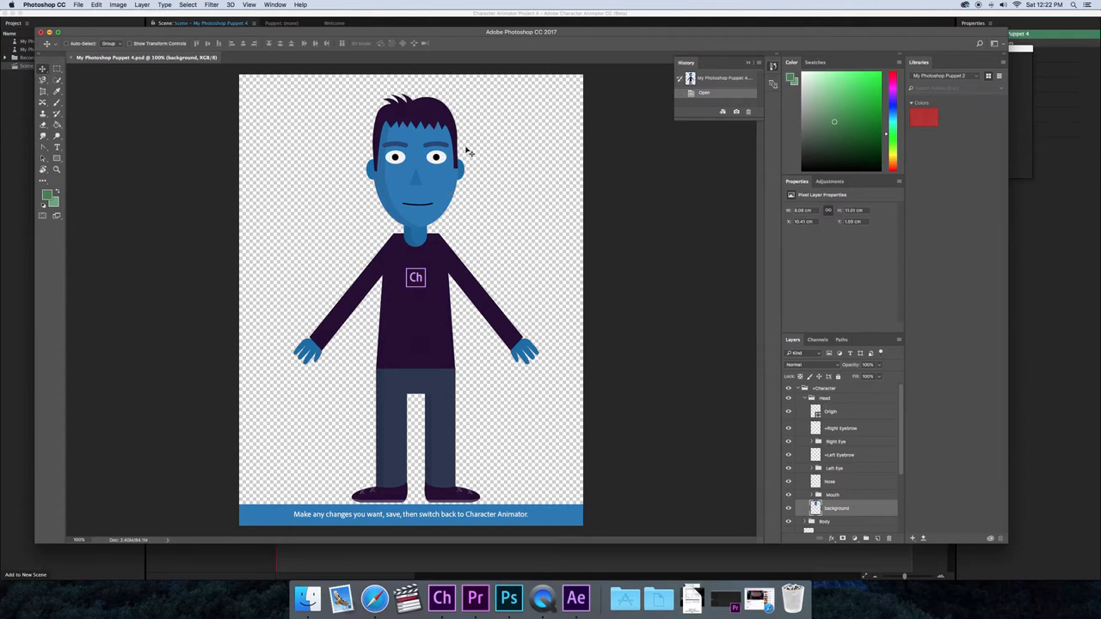
scroll(867, 433, down, 5)
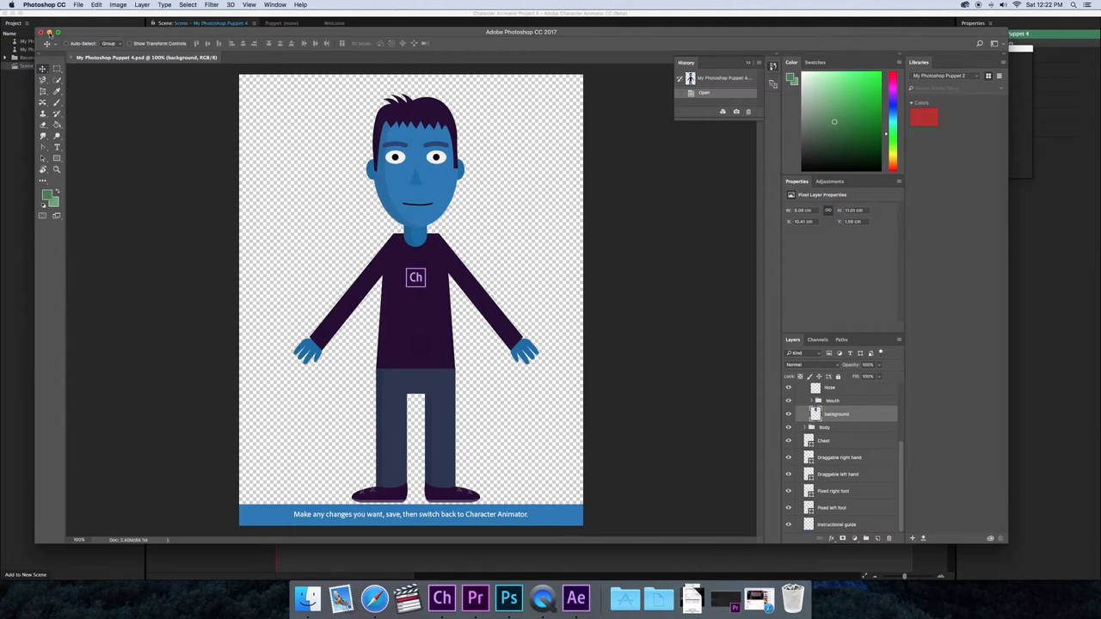
click(49, 32)
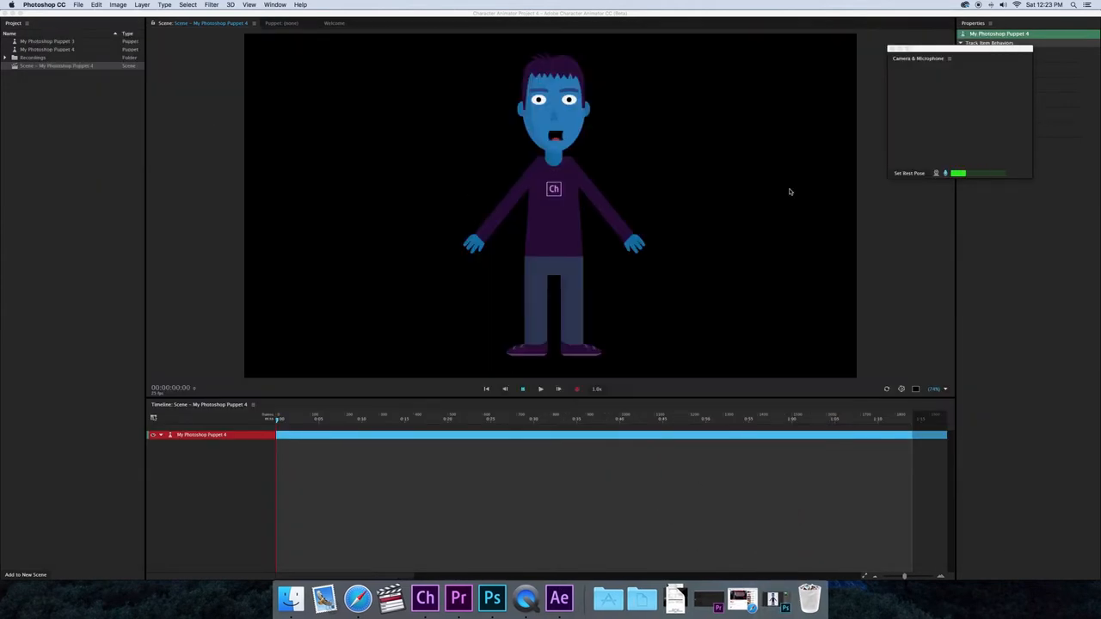
Turn on the camera input and place the Camera & Microphone window clear of the puppet scene
drag(976, 51, 790, 37)
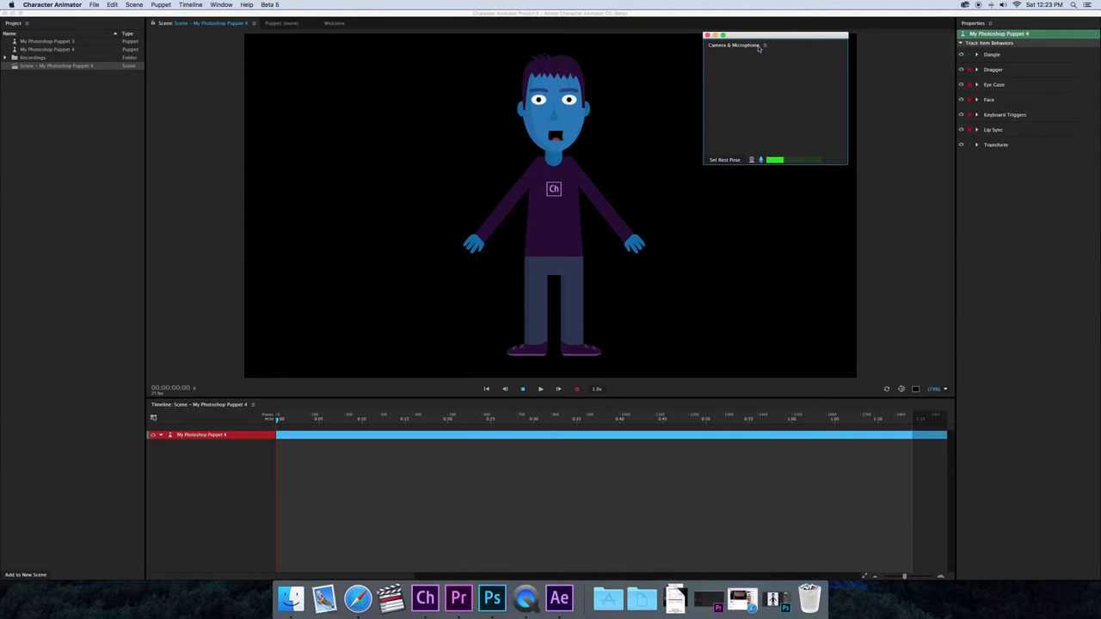
click(751, 160)
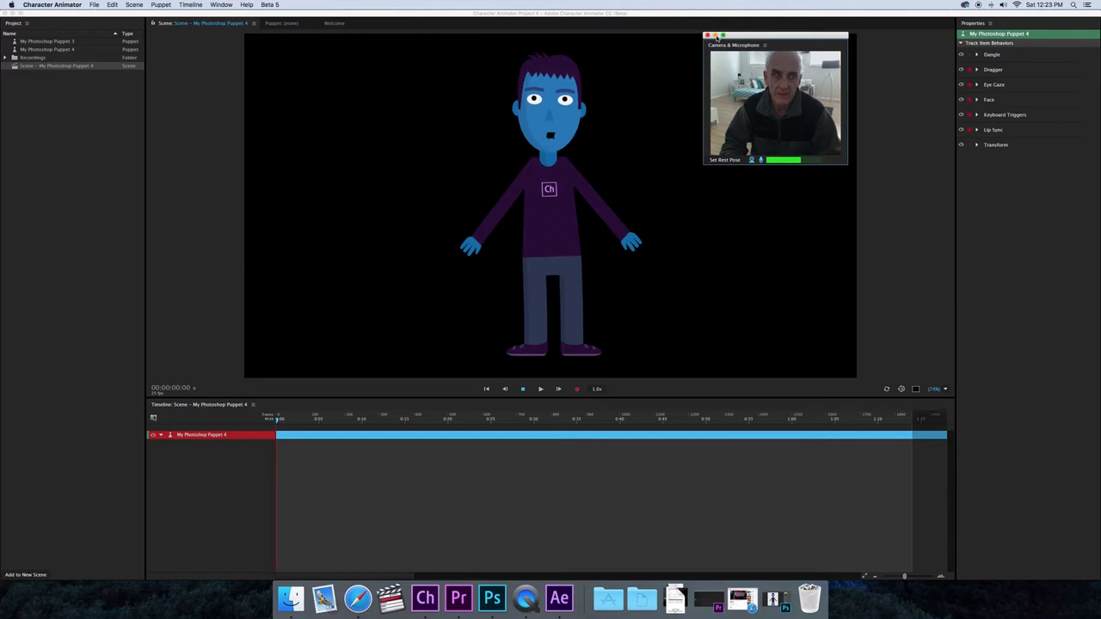
drag(741, 38, 950, 33)
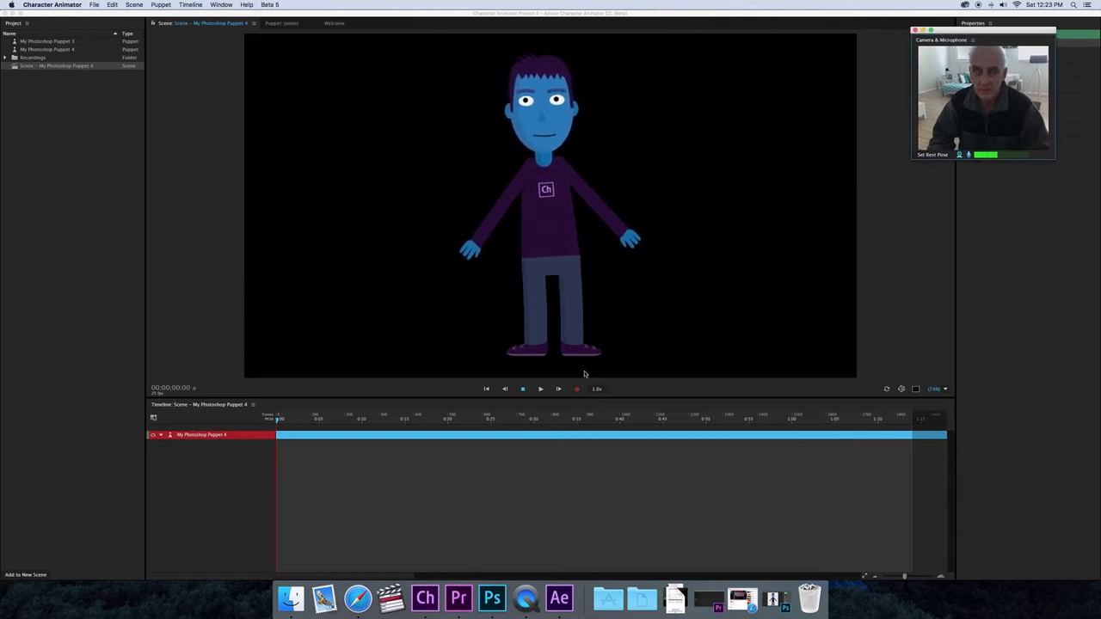
Record a take of the puppet's performance while moving its hands, raising one to head height, and stop the recording
click(645, 396)
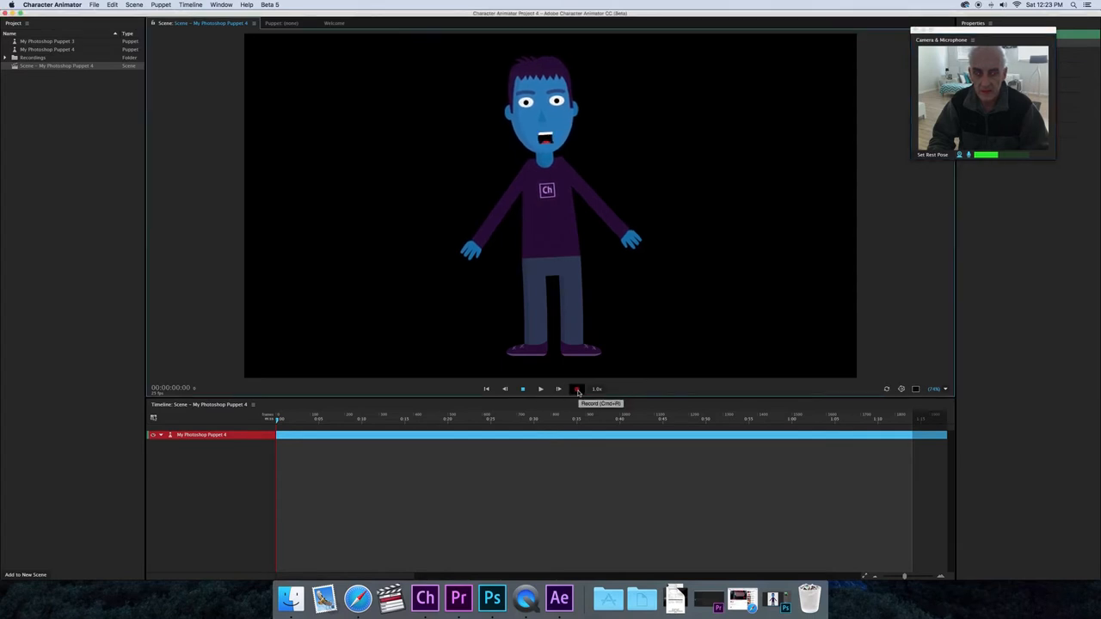
click(577, 389)
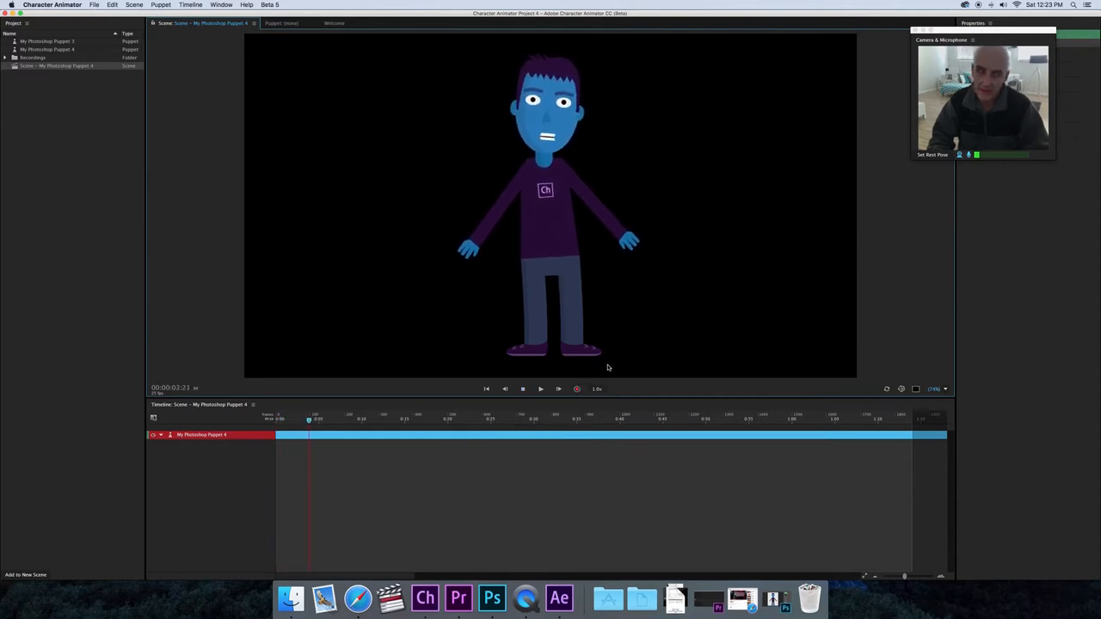
mouse_move(630, 249)
mouse_down()
mouse_move(605, 269)
mouse_move(537, 231)
mouse_move(541, 220)
mouse_move(631, 215)
mouse_move(617, 251)
mouse_up()
mouse_move(473, 271)
mouse_down()
mouse_move(459, 209)
mouse_move(485, 201)
mouse_move(493, 227)
mouse_move(480, 208)
mouse_move(462, 216)
mouse_move(496, 180)
mouse_up()
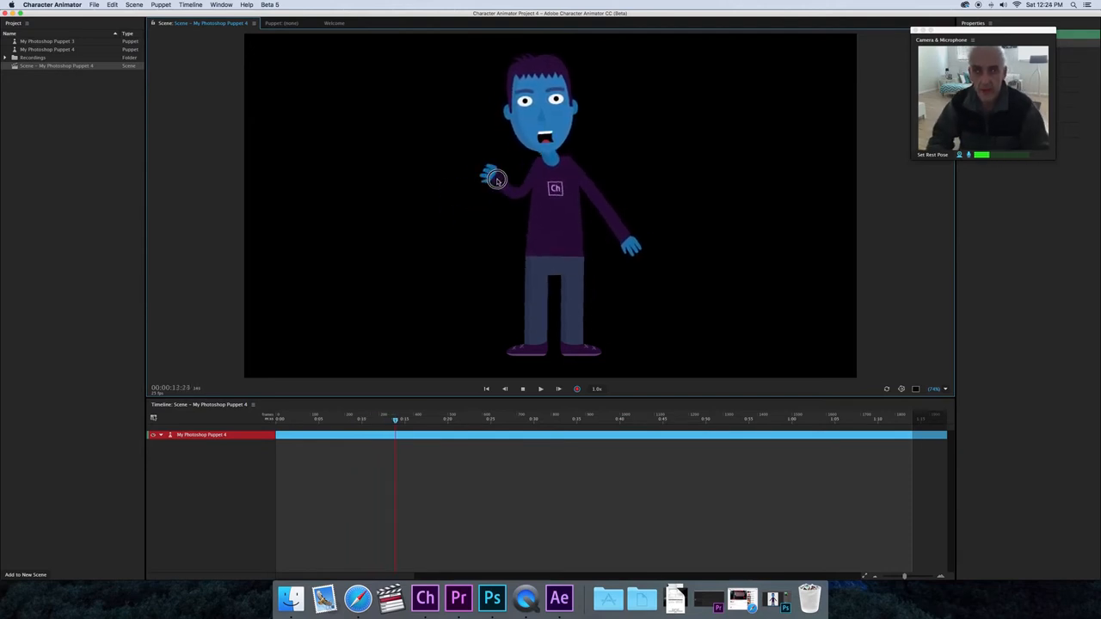
click(577, 390)
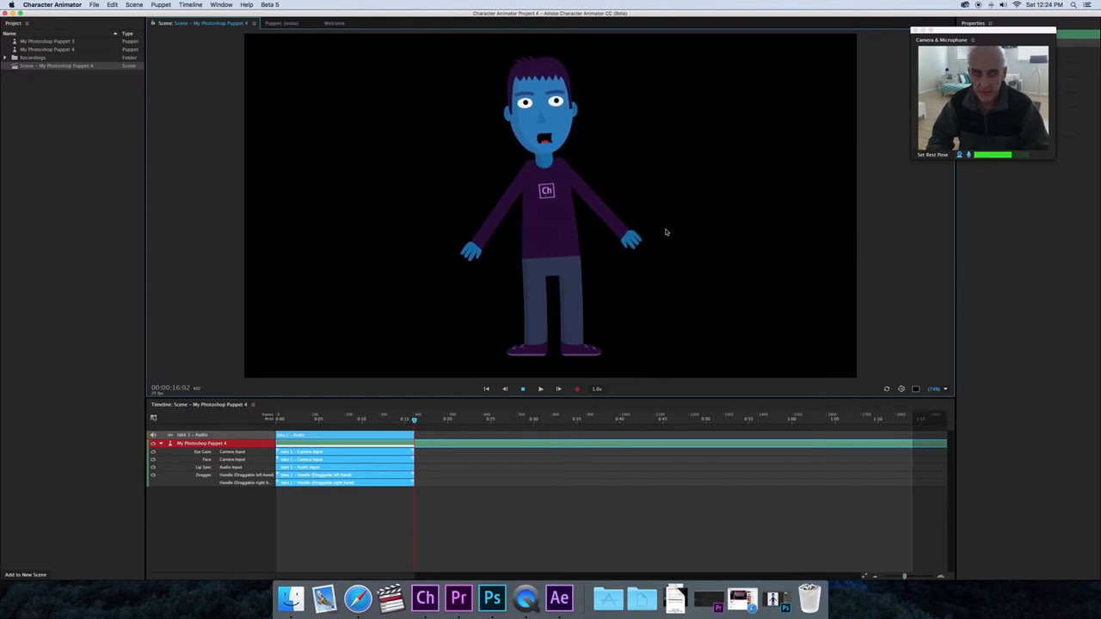
Try moving both of the puppet's hands live, and play back the recorded take from the start of the timeline
mouse_move(635, 242)
mouse_down()
mouse_move(660, 213)
mouse_move(577, 253)
mouse_move(659, 224)
mouse_move(649, 229)
mouse_move(563, 250)
mouse_move(583, 244)
mouse_up()
mouse_move(470, 246)
mouse_down()
mouse_move(570, 214)
mouse_move(492, 241)
mouse_up()
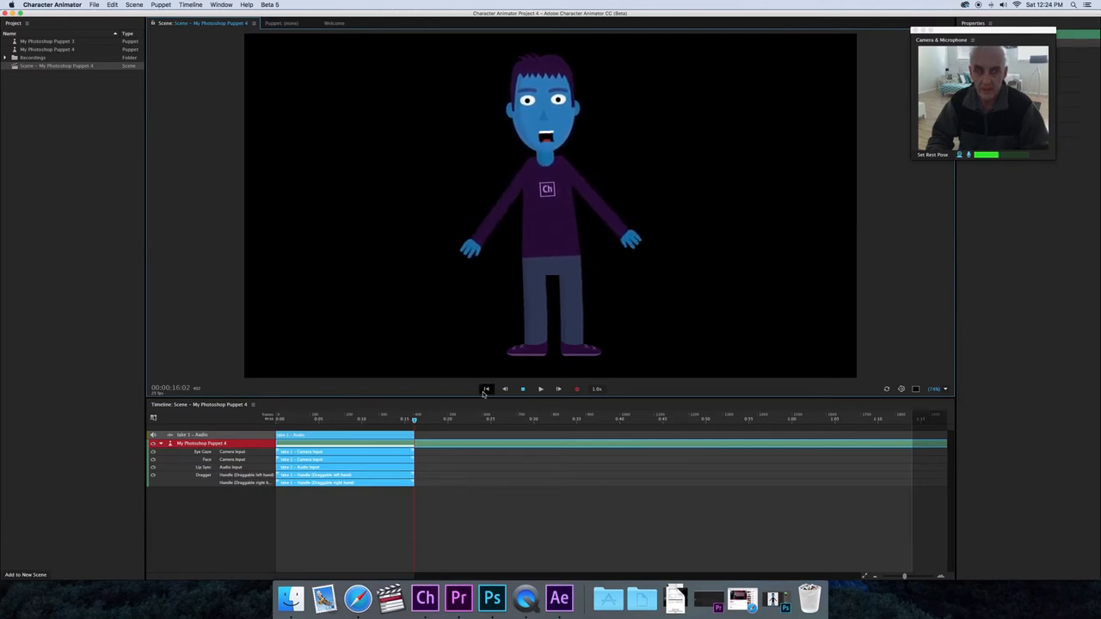
drag(421, 421, 266, 416)
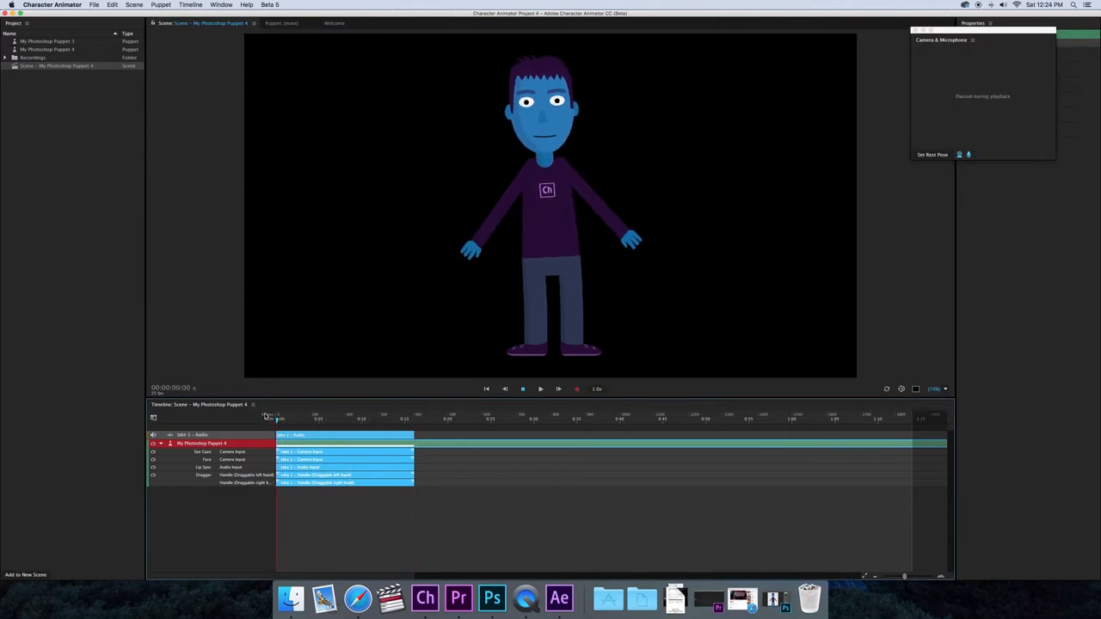
click(540, 389)
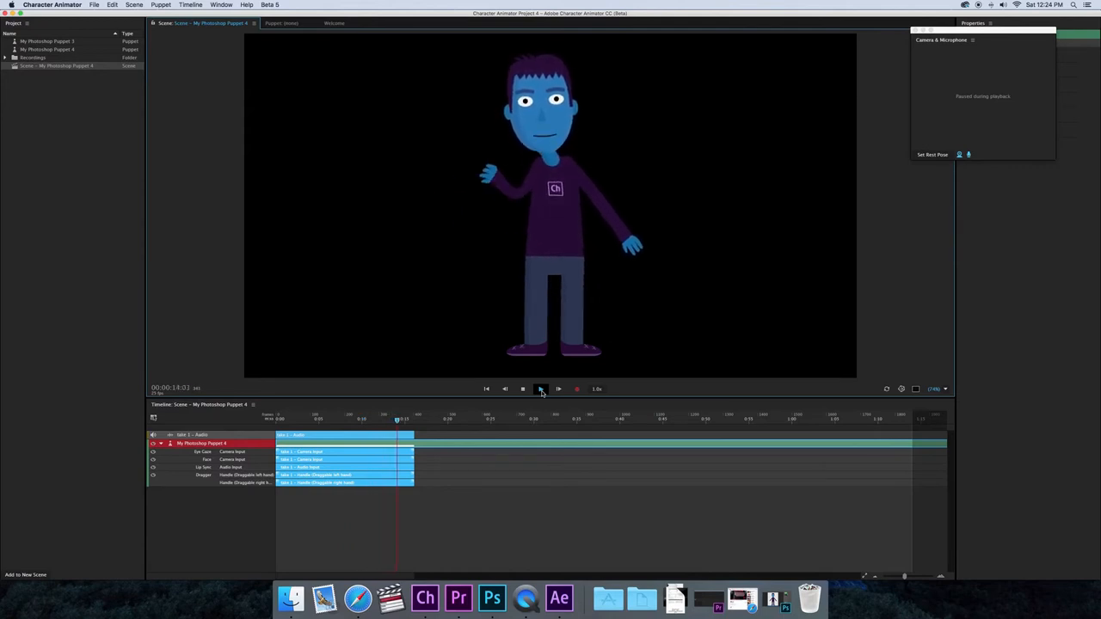
click(541, 389)
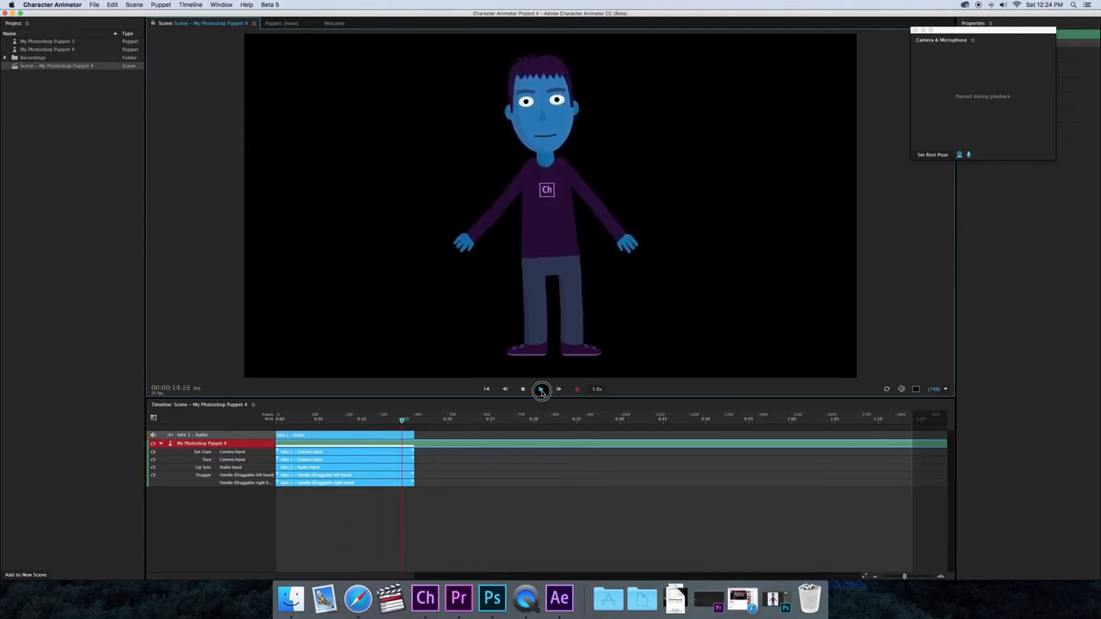
Check the export commands and select the take 1 audio clip in the timeline
click(561, 456)
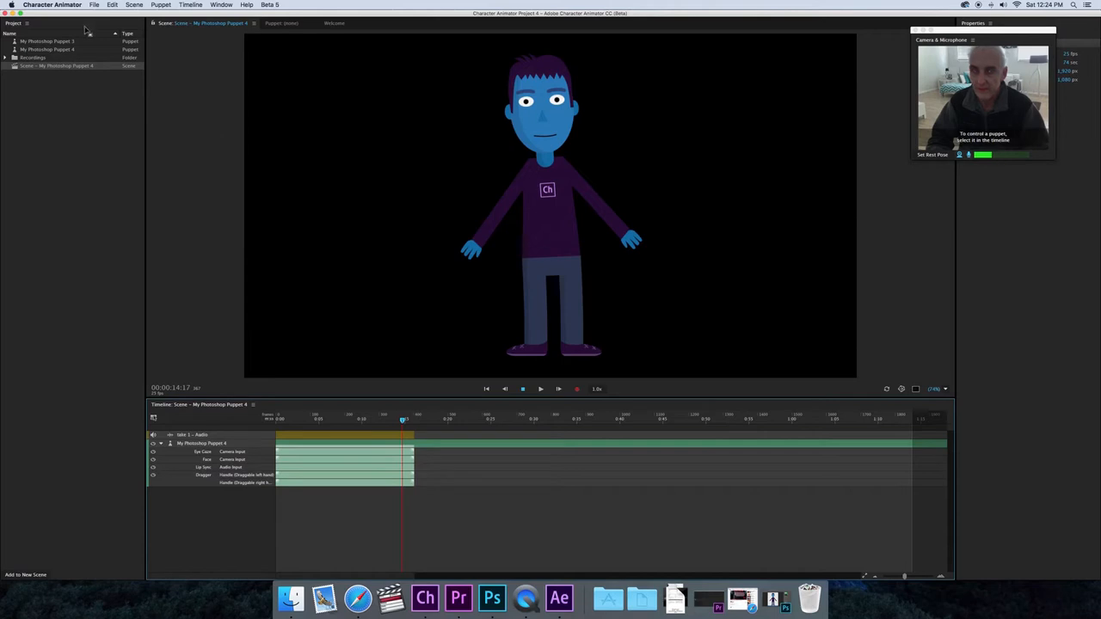
click(110, 116)
click(94, 5)
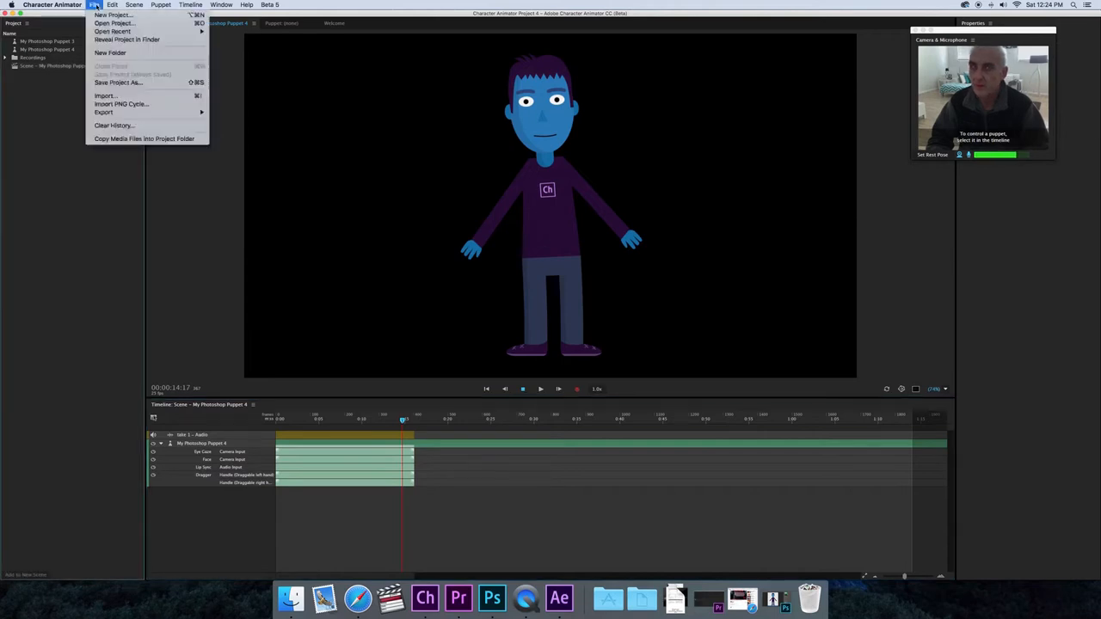
mouse_move(122, 115)
click(325, 191)
click(350, 439)
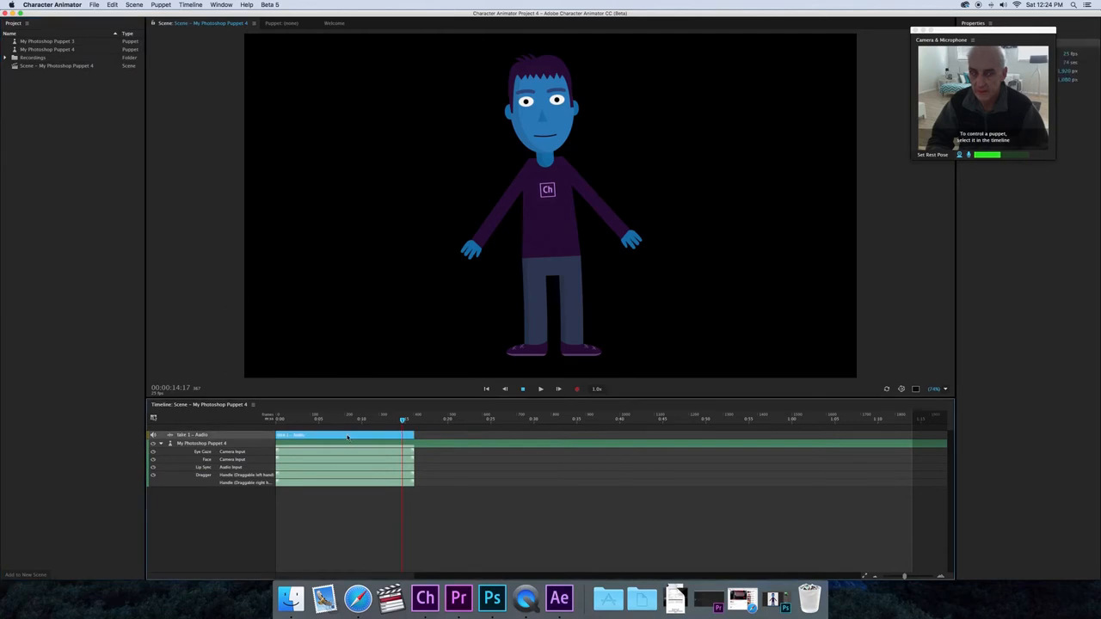
Export the scene as a PNG sequence and WAV to the Desktop under the name "character an tutorial"
click(94, 4)
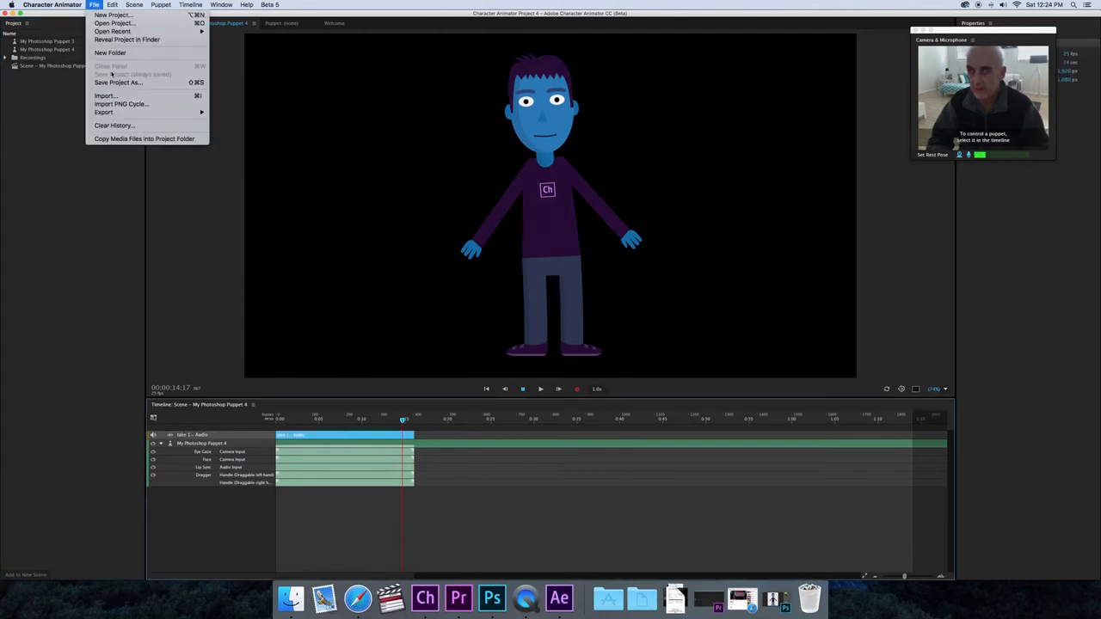
mouse_move(129, 113)
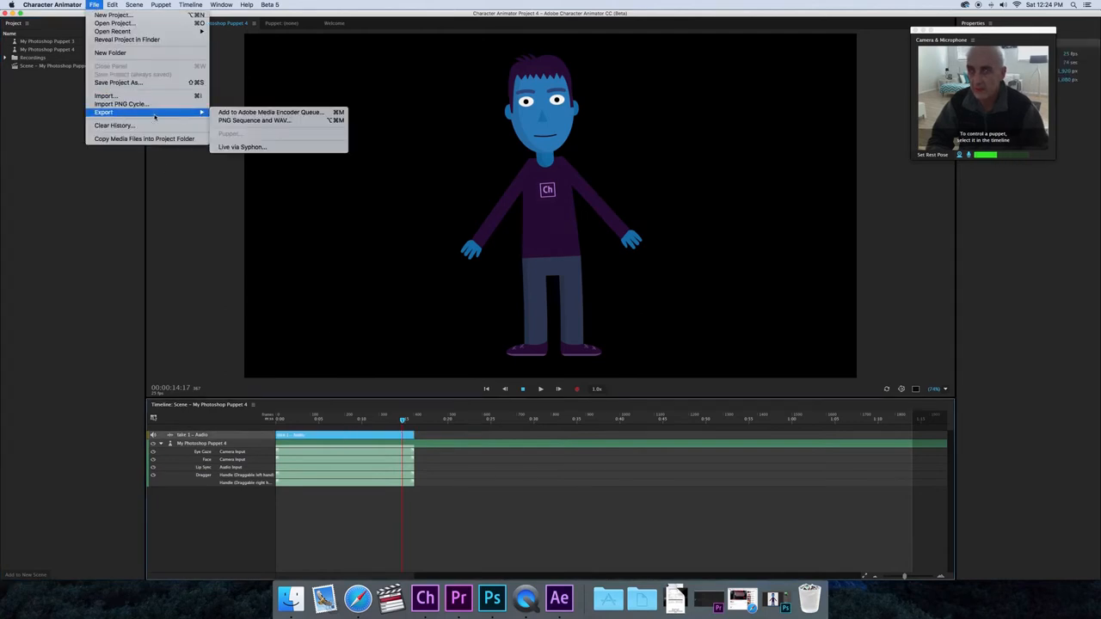
click(250, 121)
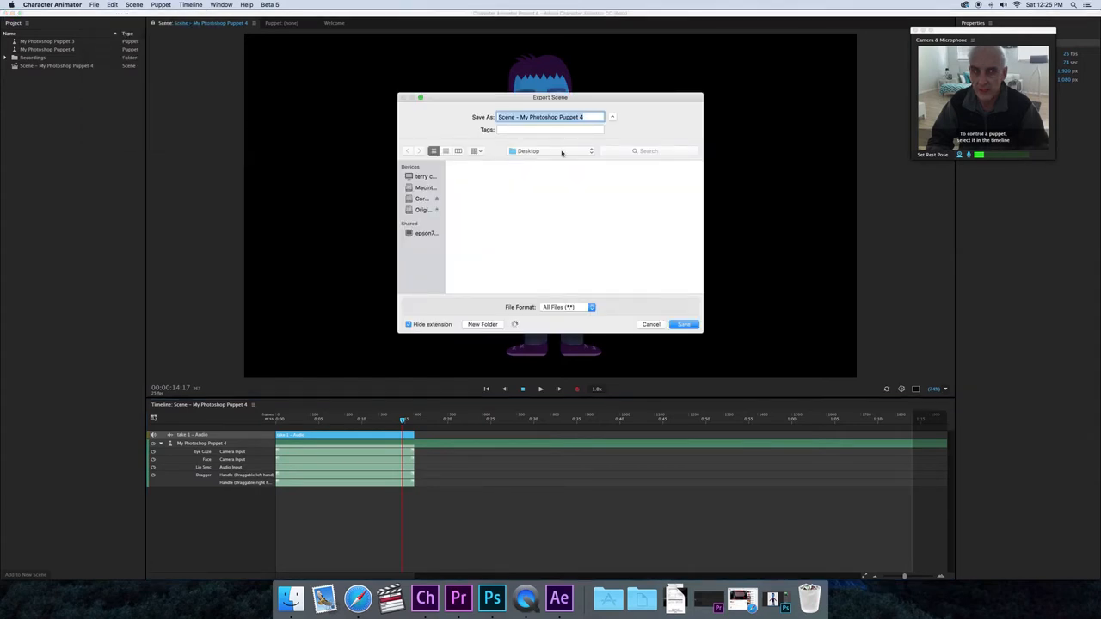
text(character an)
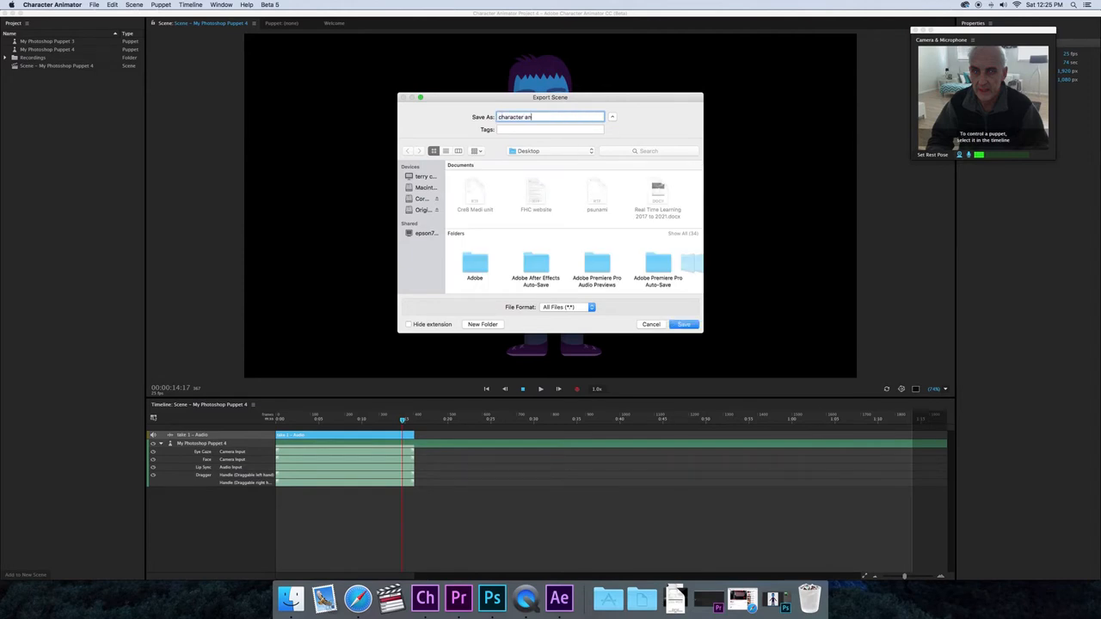
text(orial)
click(685, 325)
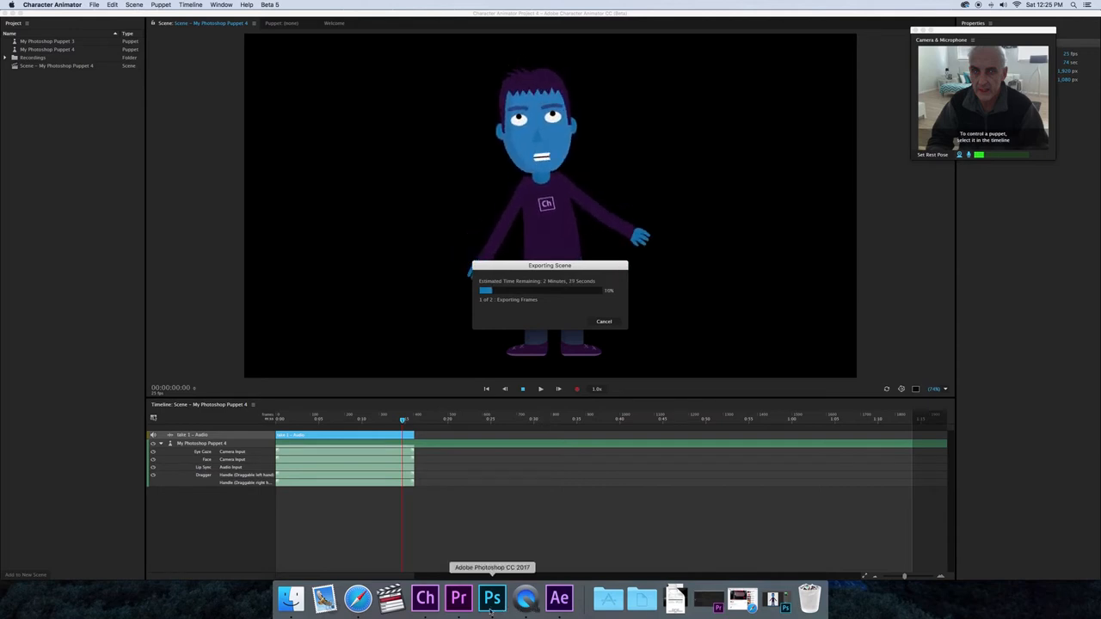
Switch to After Effects and open the dialog for importing a file
click(560, 599)
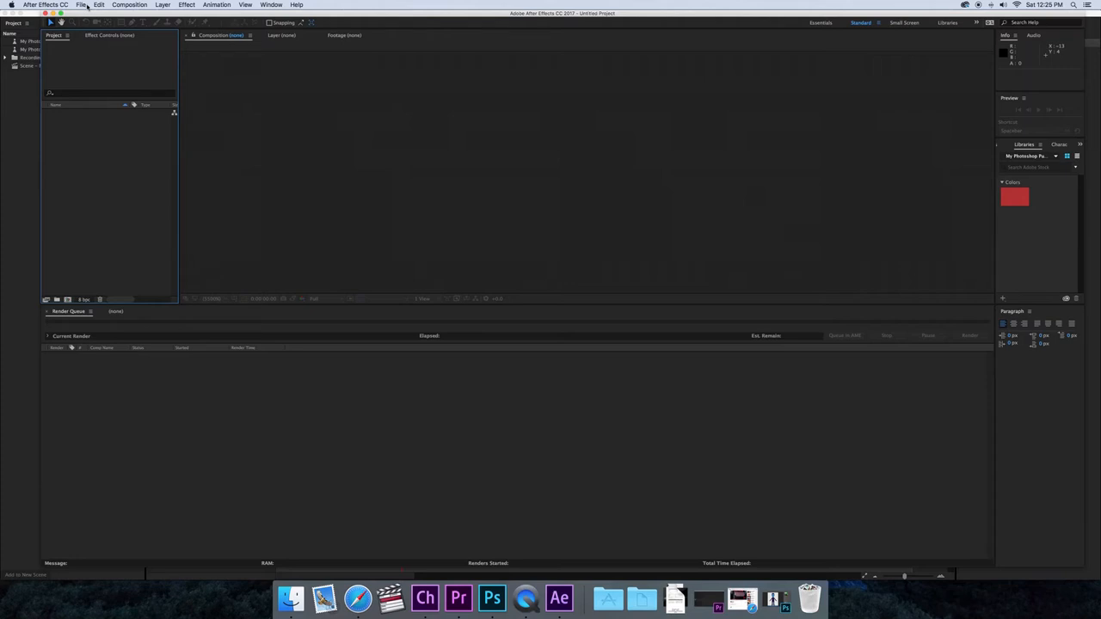
click(82, 6)
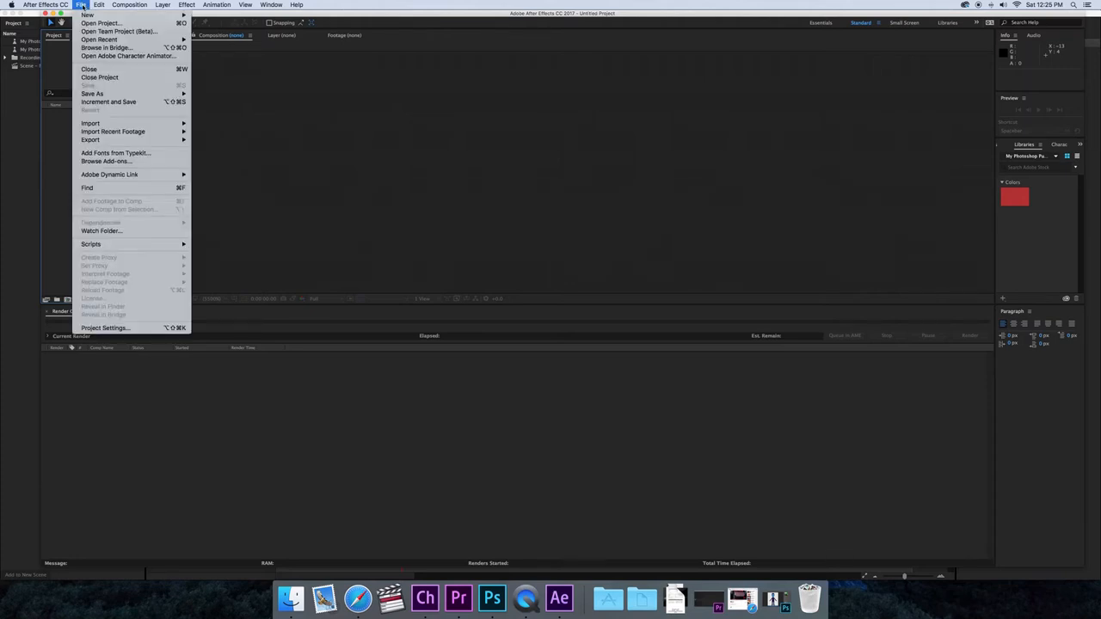
mouse_move(111, 125)
click(206, 125)
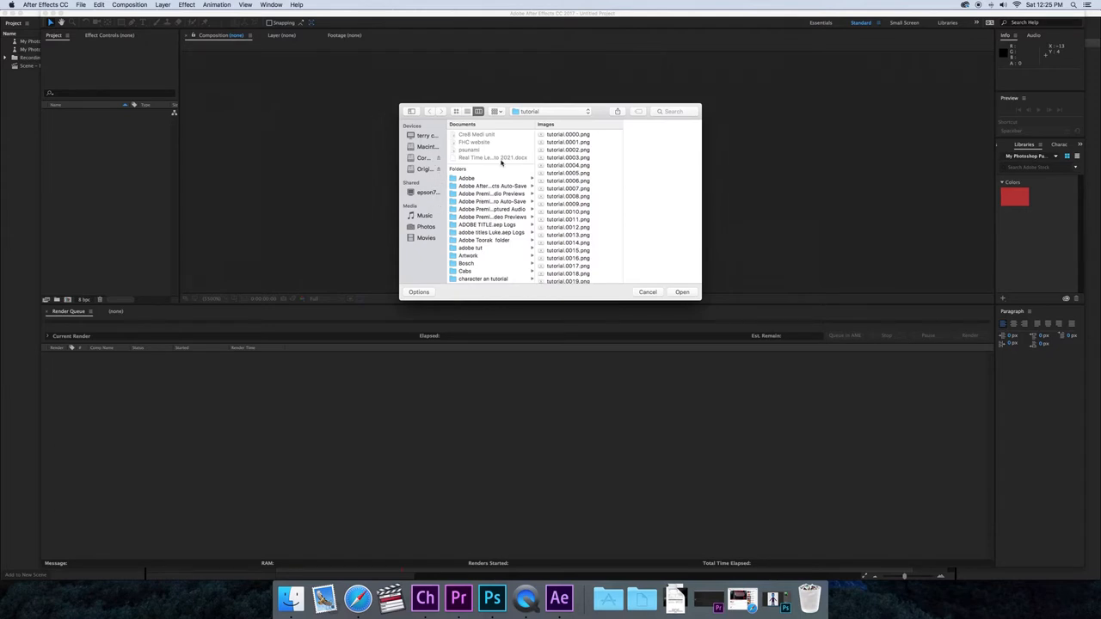
Import CitySunriseTimelapse.mp4 from the Footage folder in Premiere Session, inside the Desktop's Adobe Toorak folder
click(589, 112)
click(589, 112)
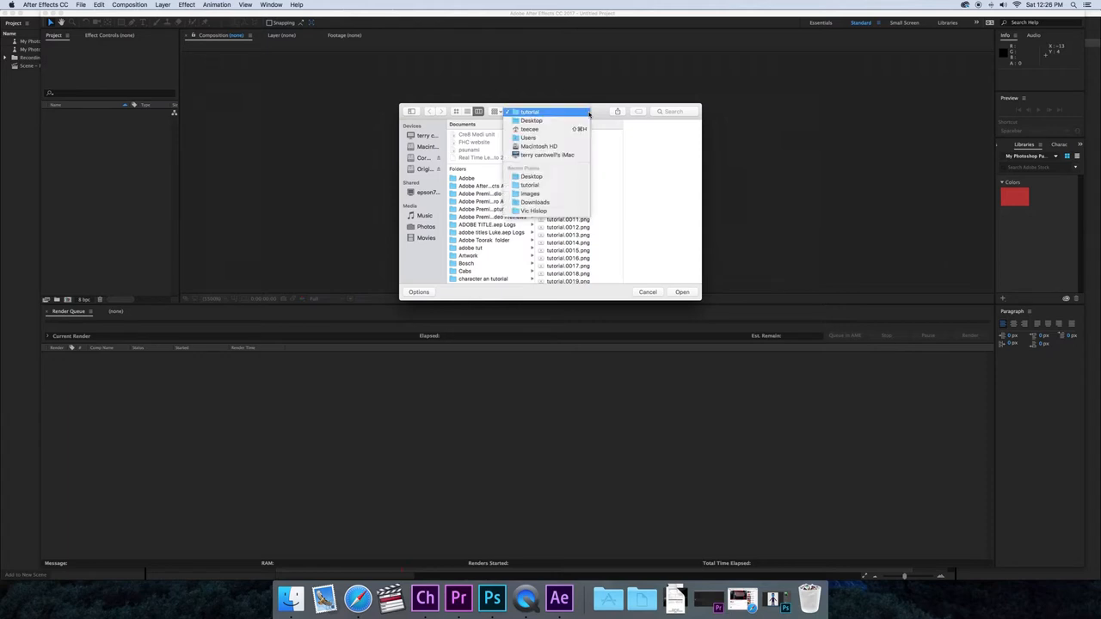
click(543, 178)
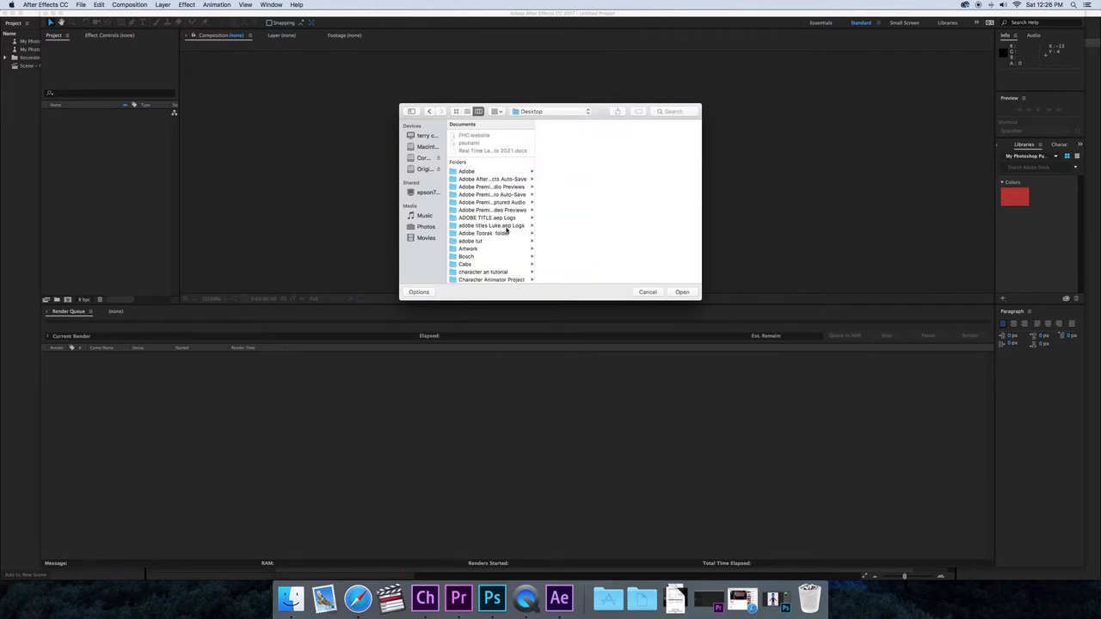
scroll(509, 222, down, 1)
click(499, 226)
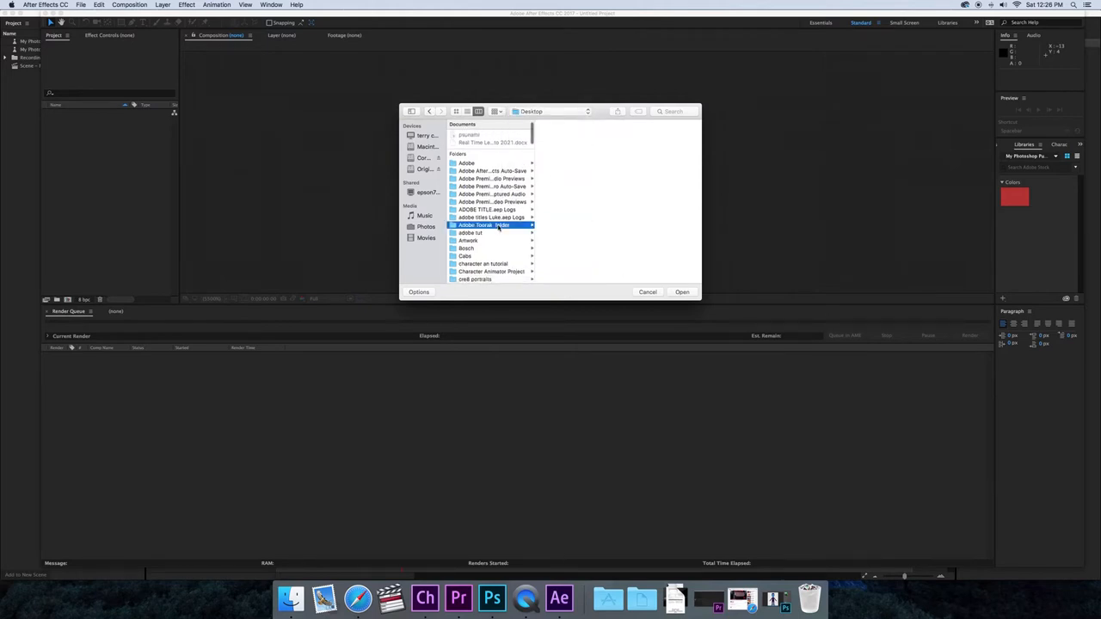
click(561, 143)
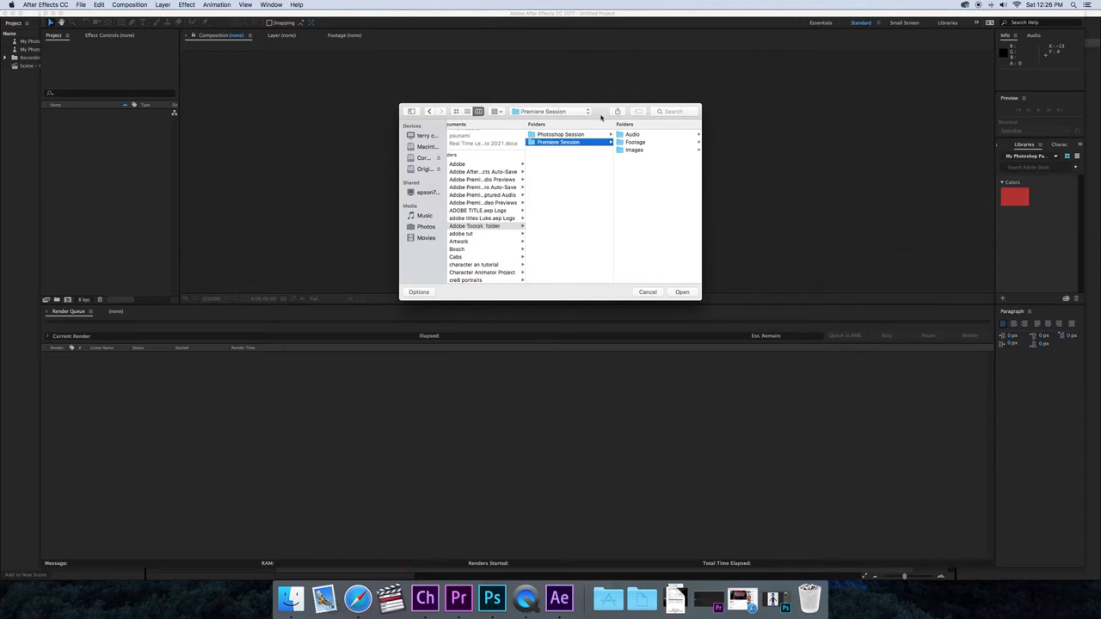
drag(601, 117, 539, 113)
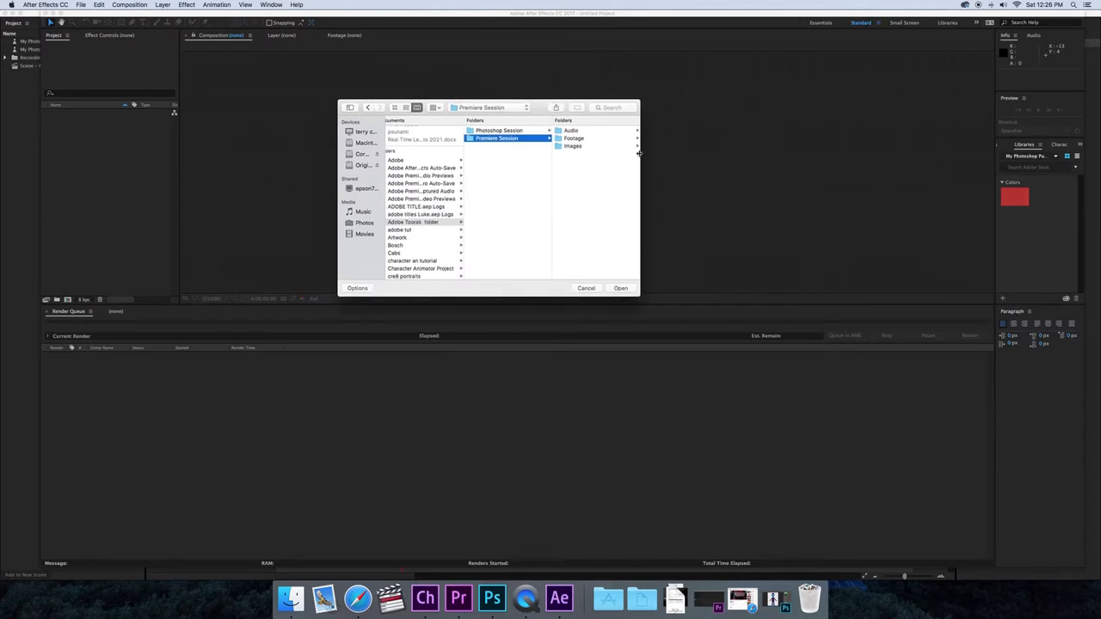
drag(640, 156, 701, 158)
click(563, 140)
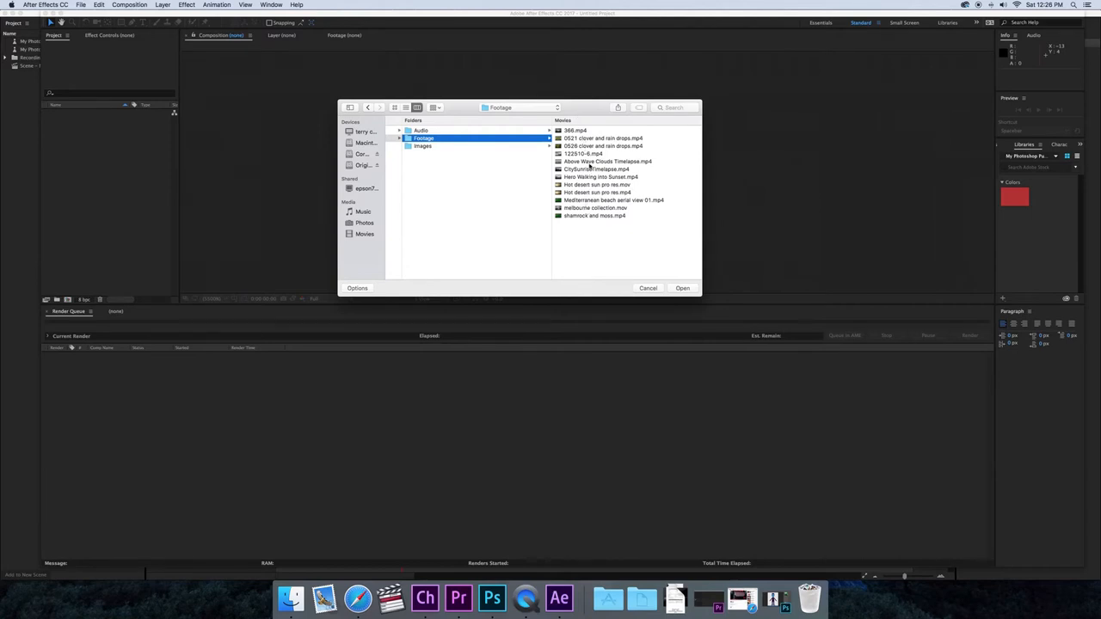
click(590, 169)
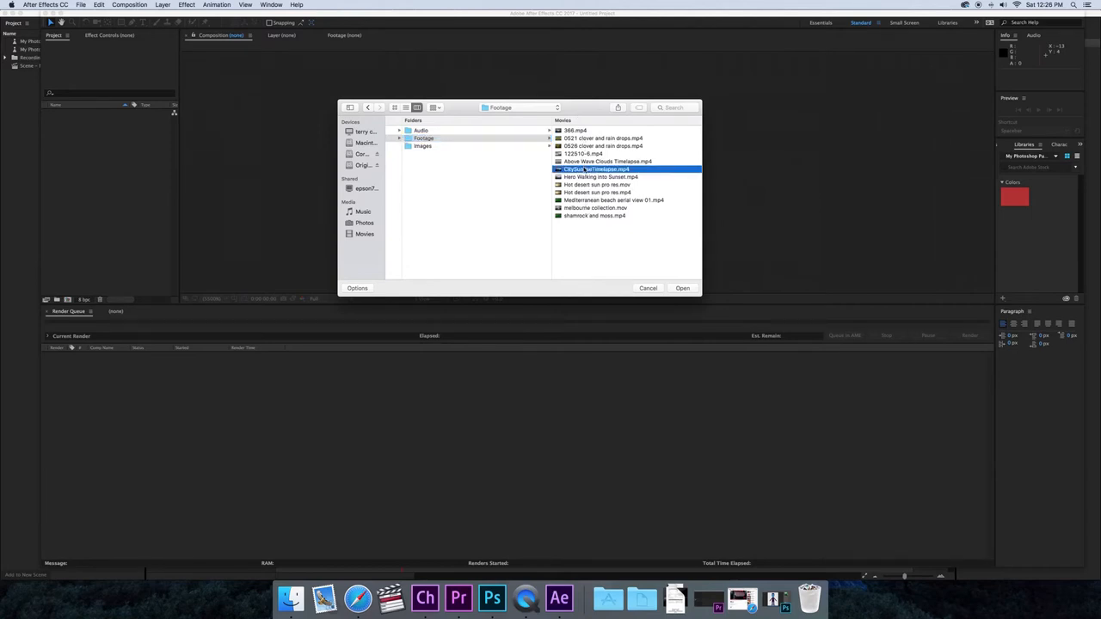
click(682, 288)
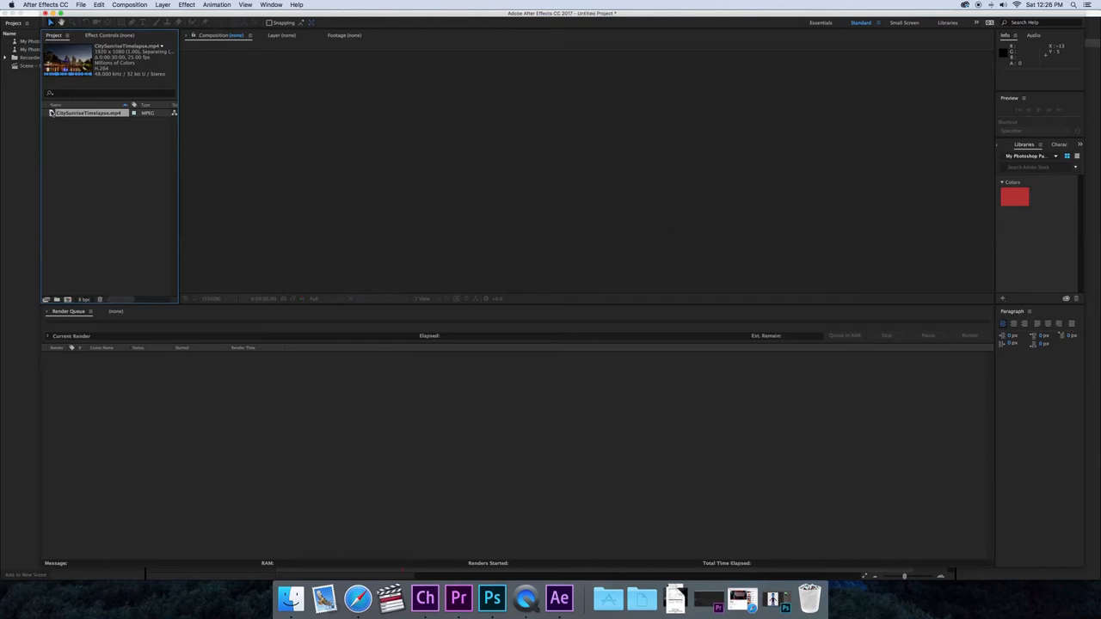
Create a new composition with the HDTV 1080 25 preset and add the CitySunriseTimelapse.mp4 footage to its timeline
click(120, 5)
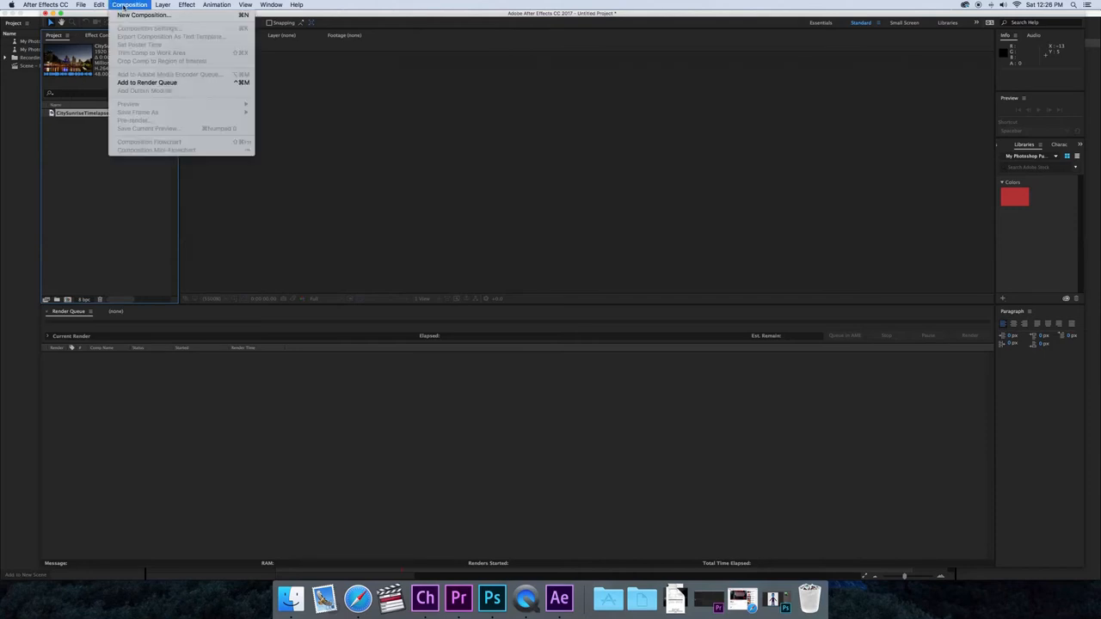
click(137, 12)
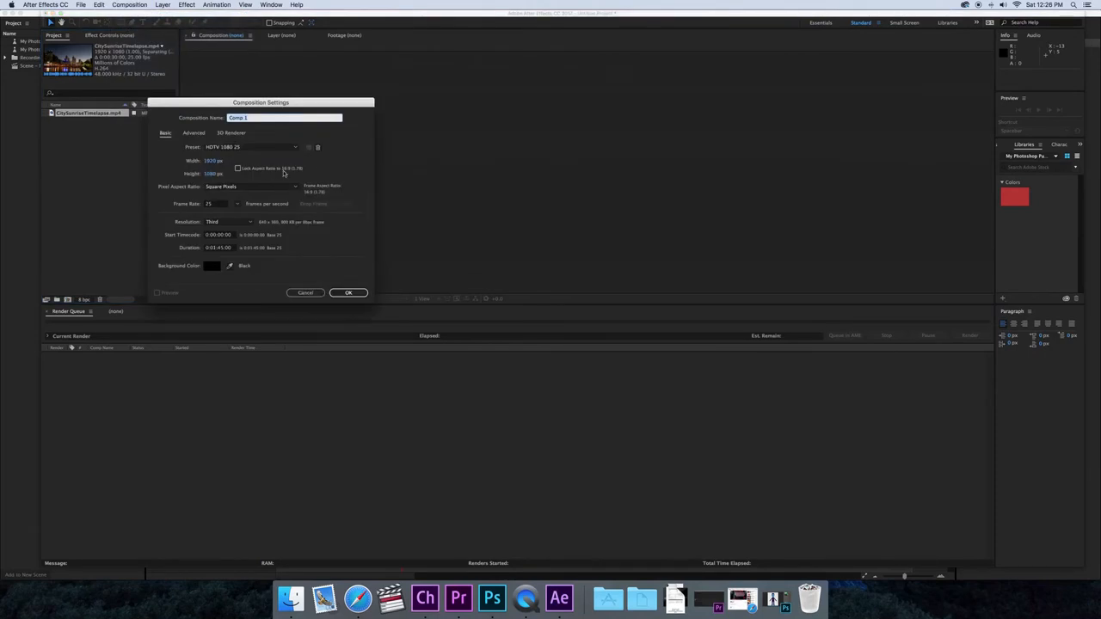
click(347, 293)
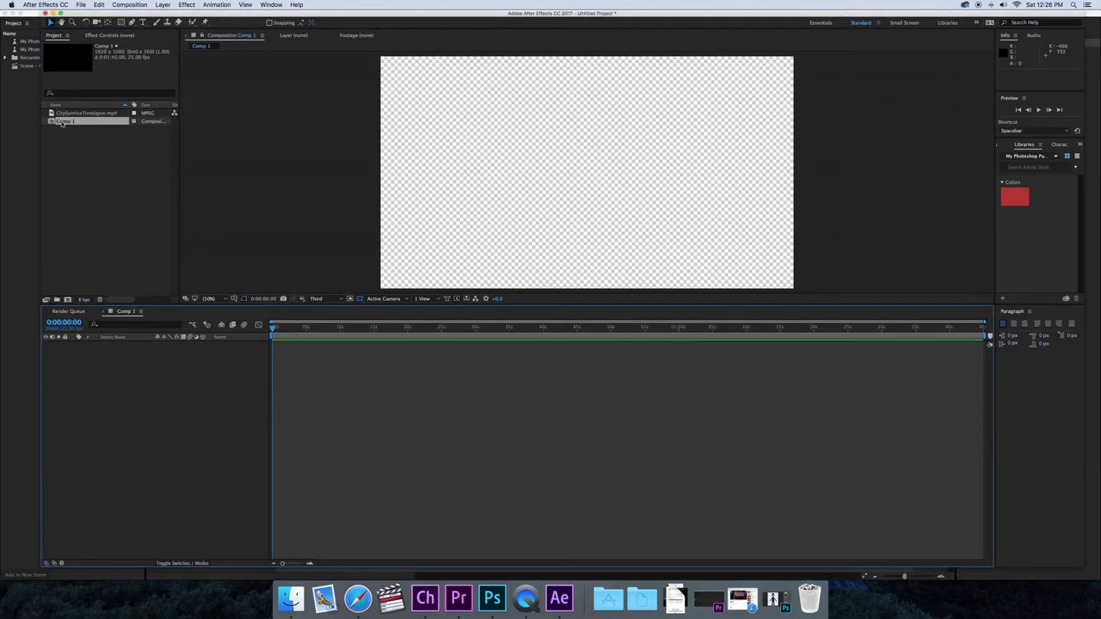
drag(51, 112, 72, 356)
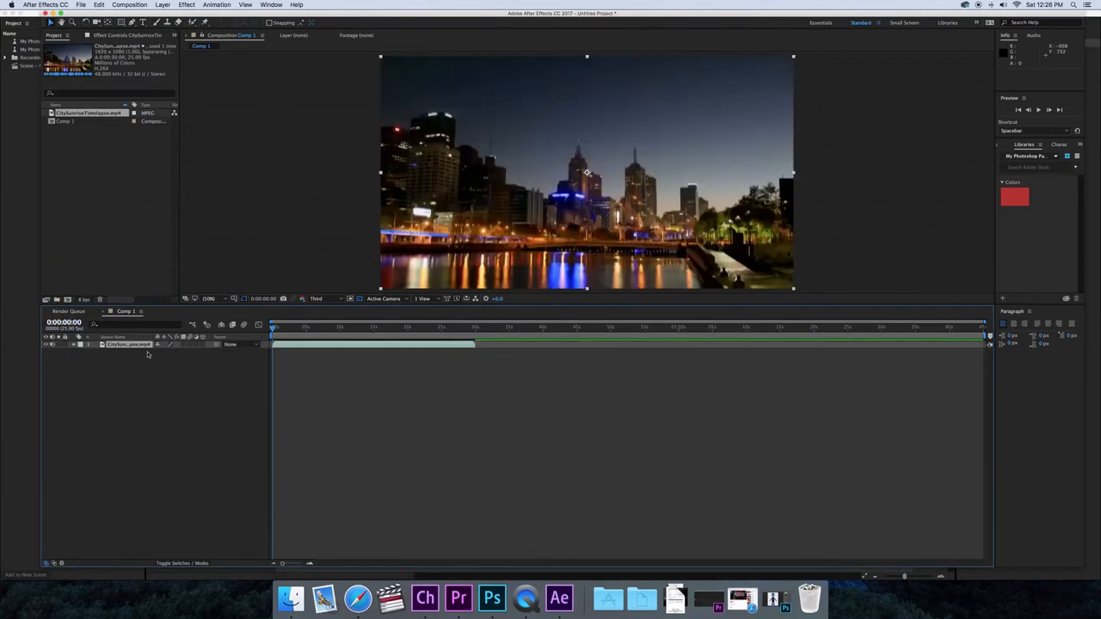
Shorten the work area to end at about 0:00:25:13, within the city footage, and trim the composition to it
drag(271, 327, 475, 333)
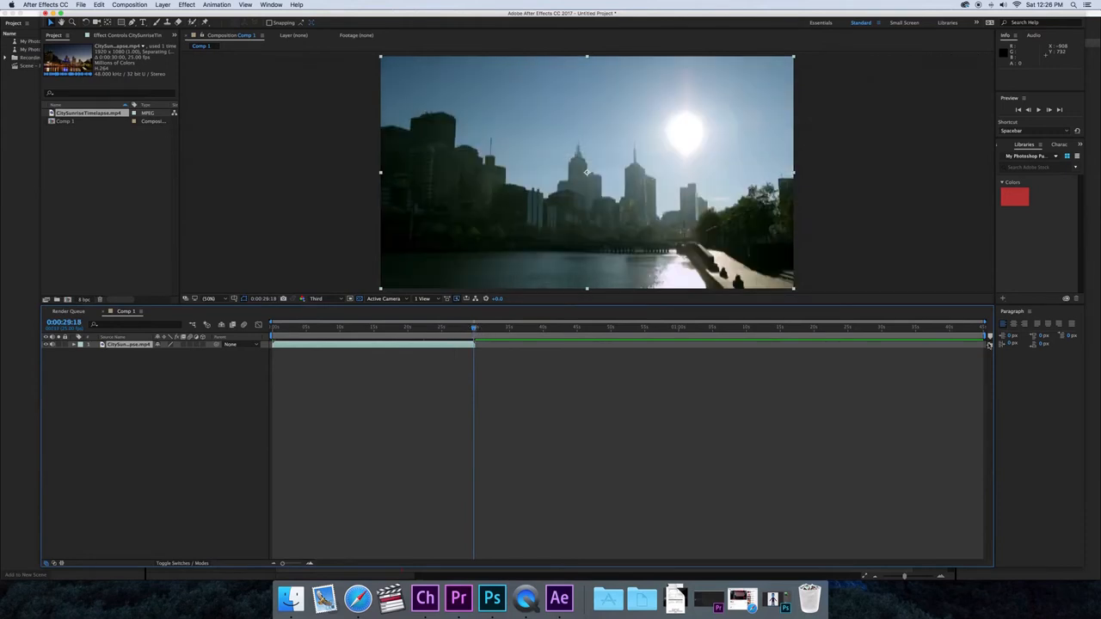
drag(987, 336, 445, 343)
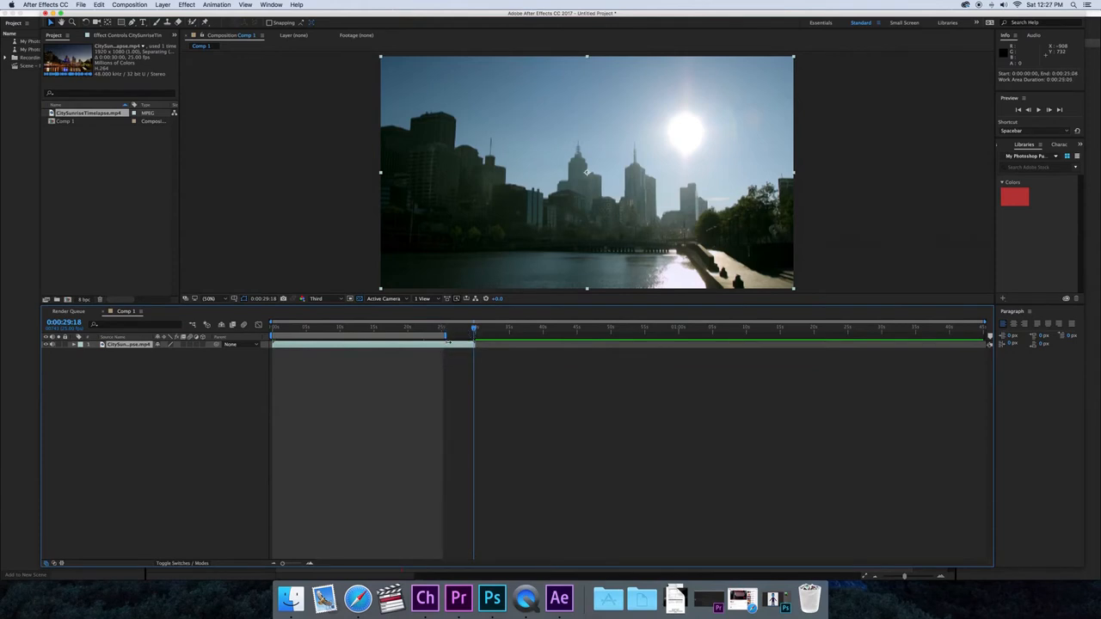
right_click(401, 338)
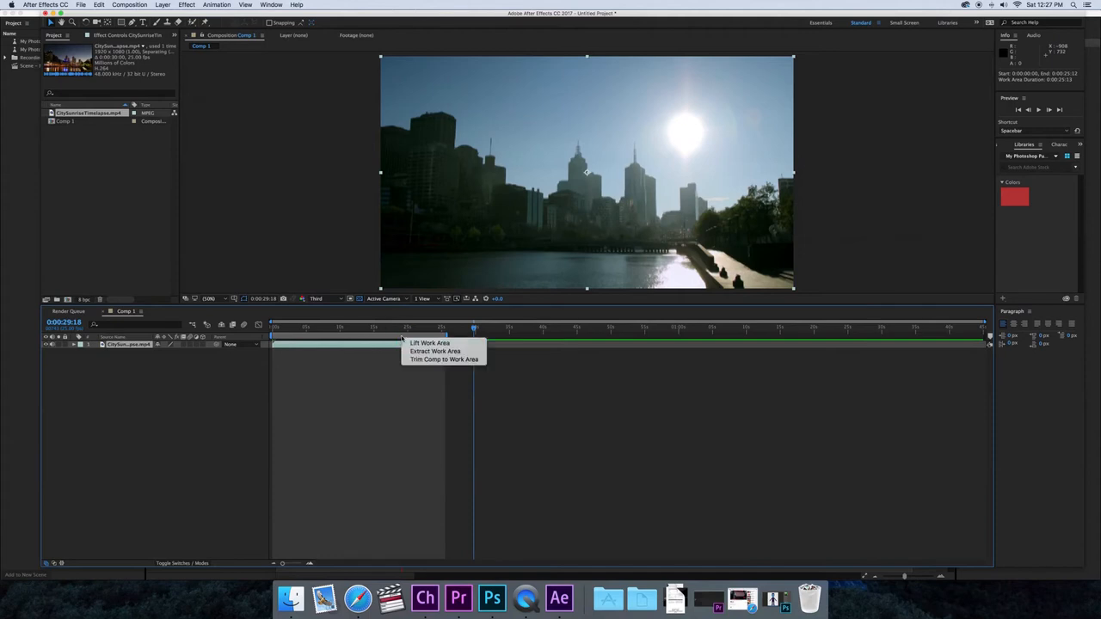
click(418, 359)
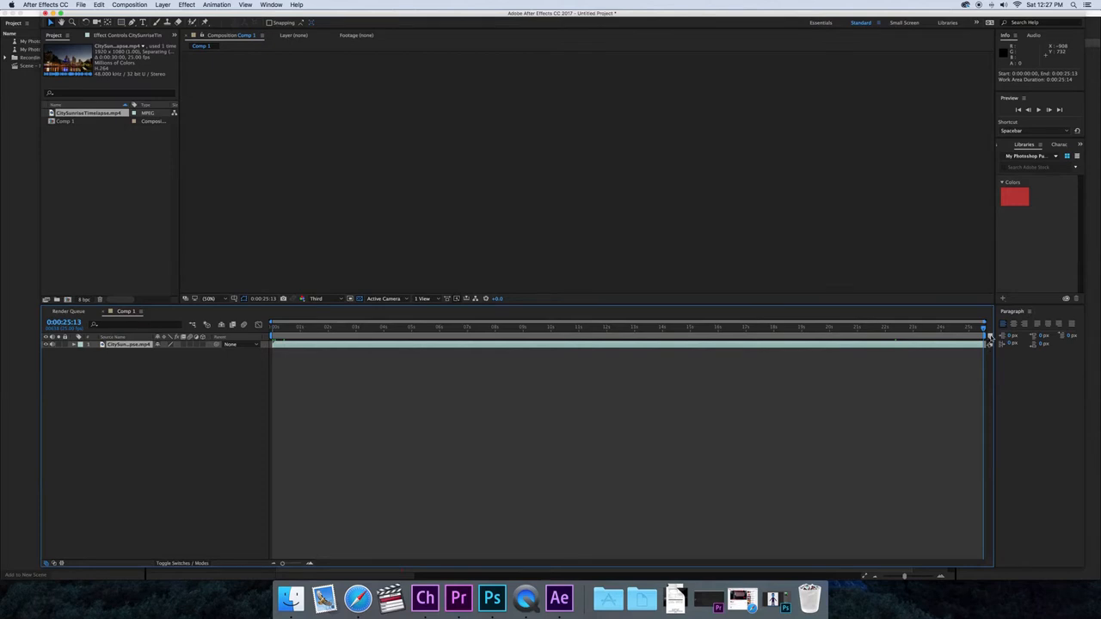
Scrub the city footage back to about 0:00:10:06 and deselect its layer
drag(985, 328, 552, 336)
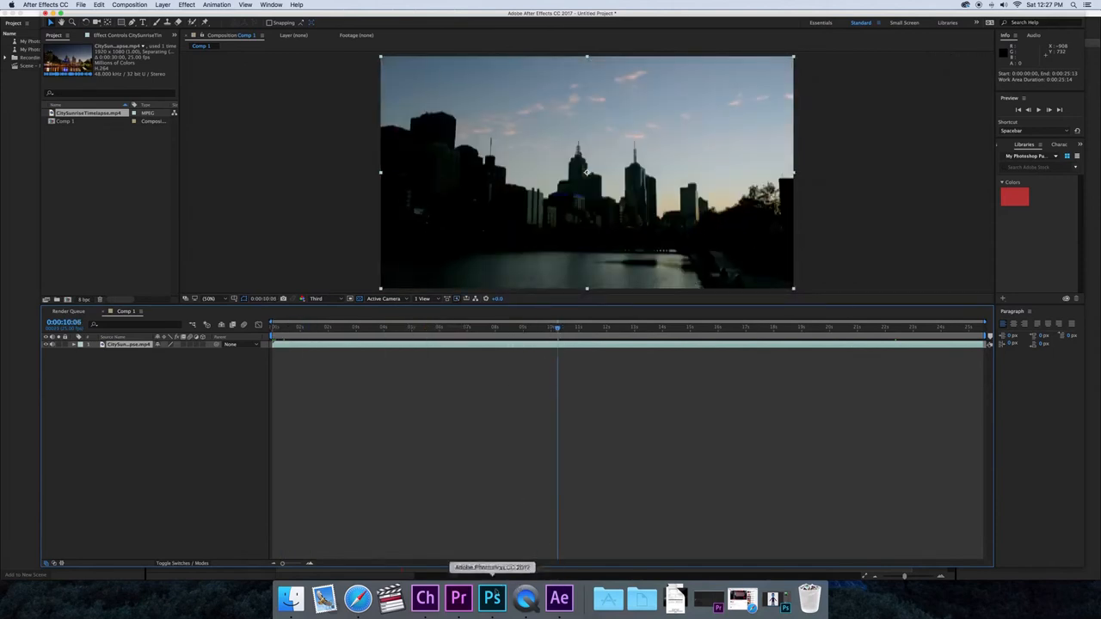
click(426, 598)
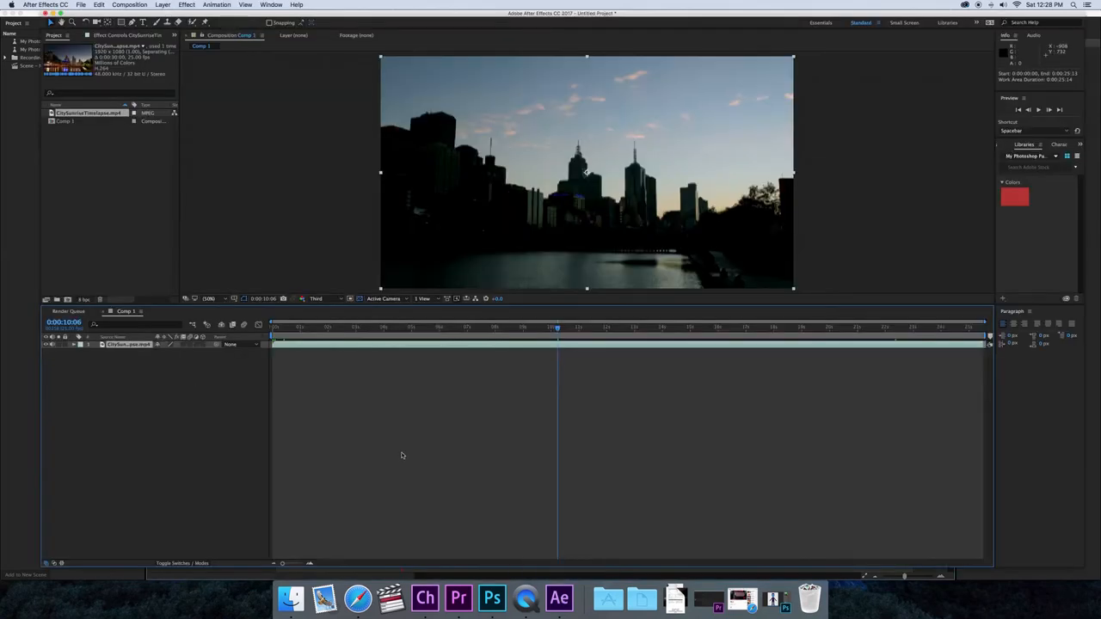
click(389, 446)
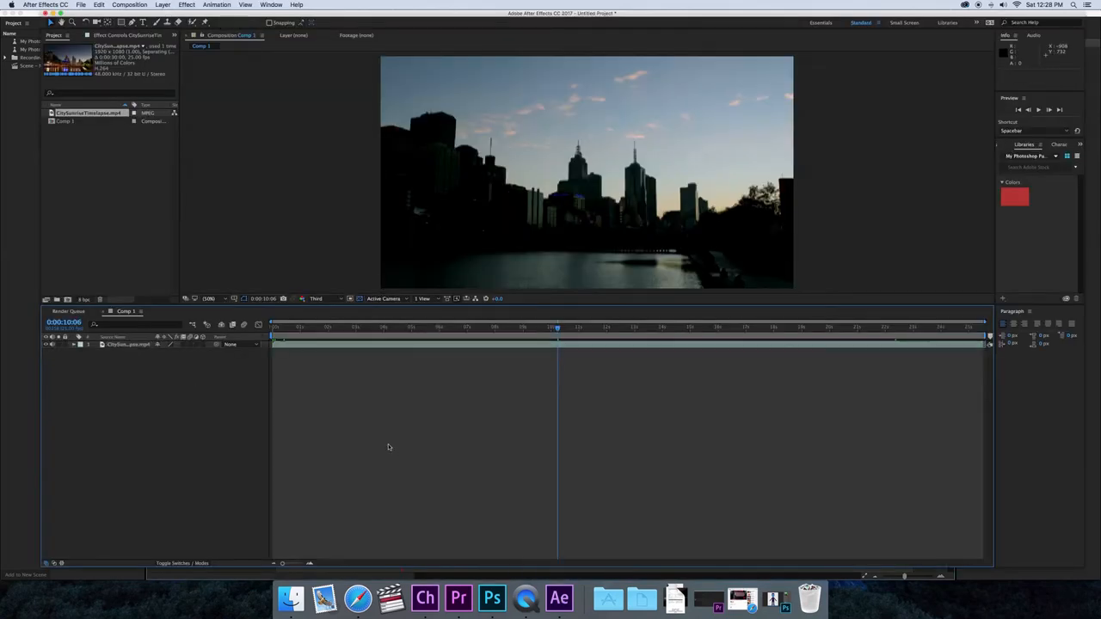
Run the script New Comp from Character Animator Recording.jsx
click(83, 4)
click(288, 97)
click(82, 5)
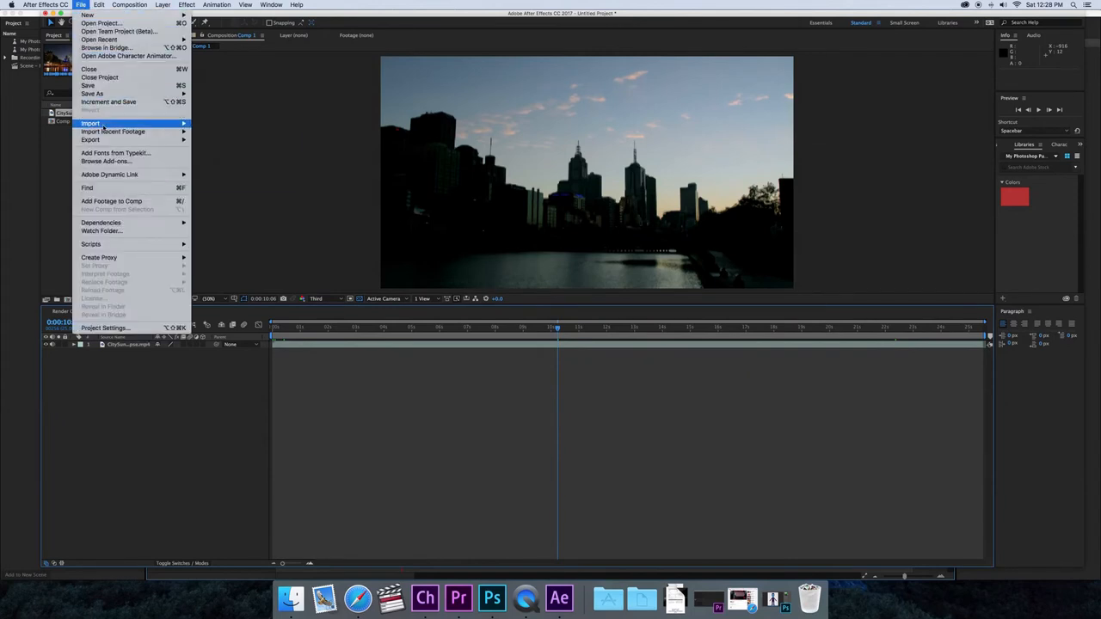
mouse_move(102, 126)
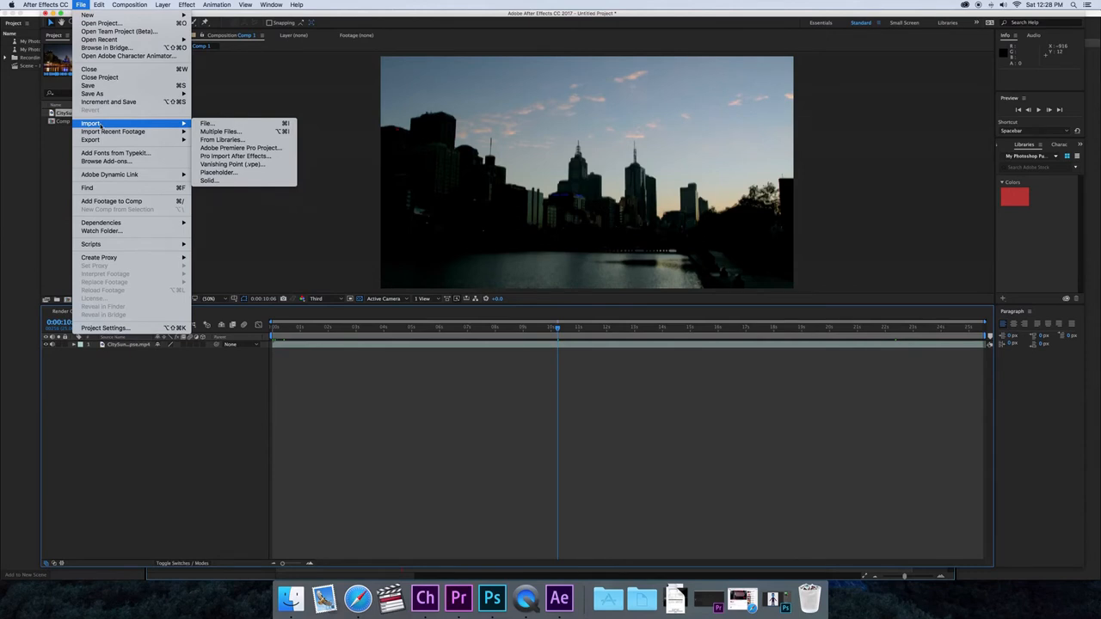
mouse_move(114, 247)
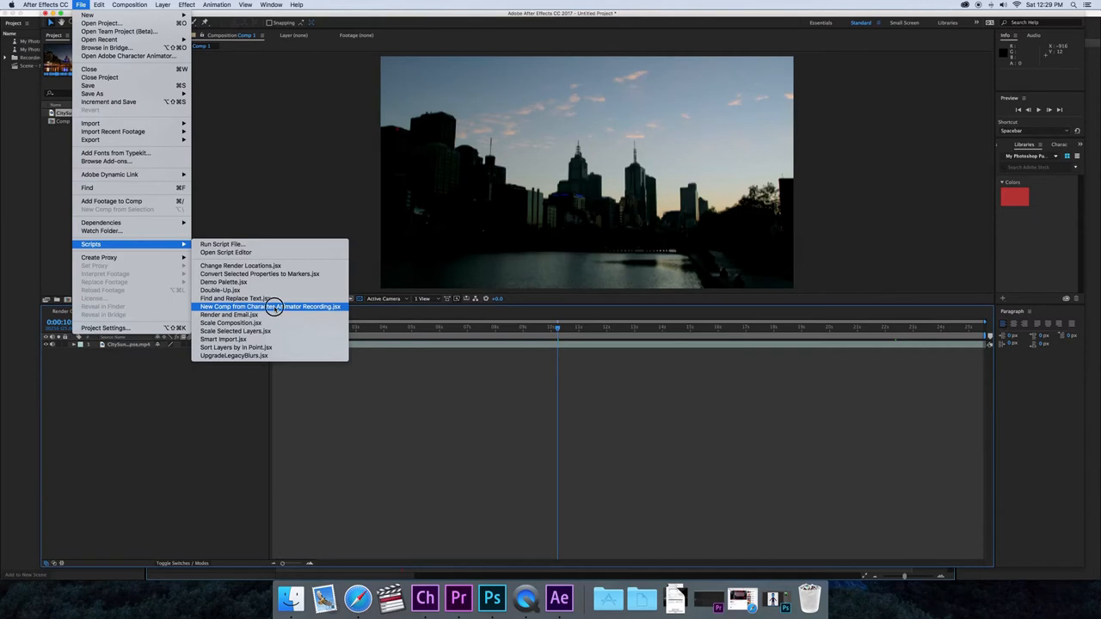
click(275, 307)
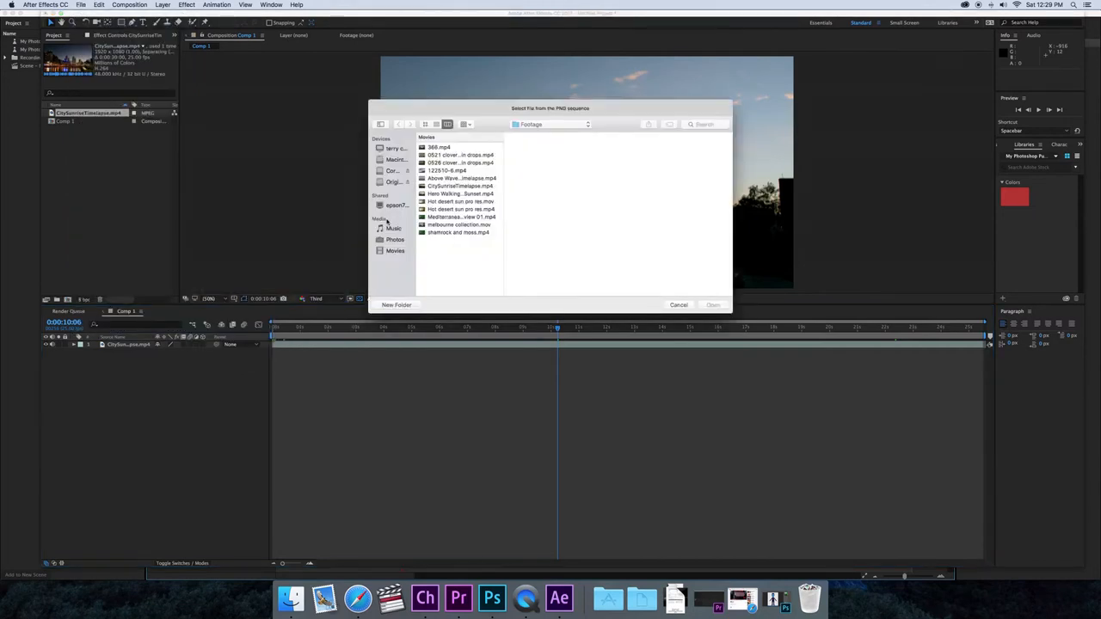
Browse to the "character an tutorial" folder on the Desktop as the source of the PNG sequence
click(551, 124)
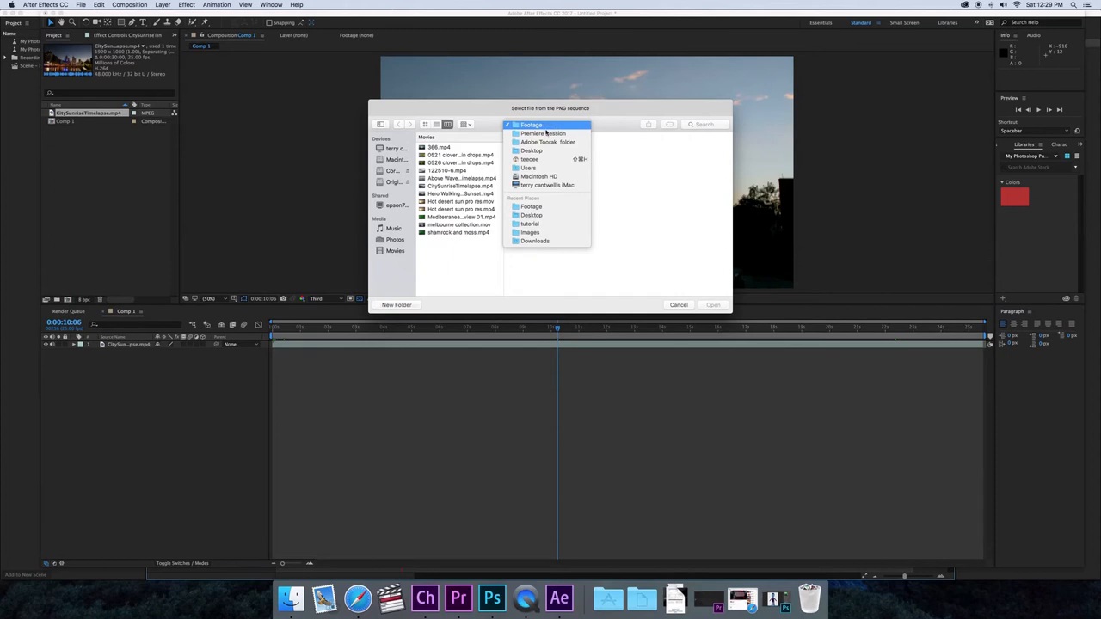
click(533, 215)
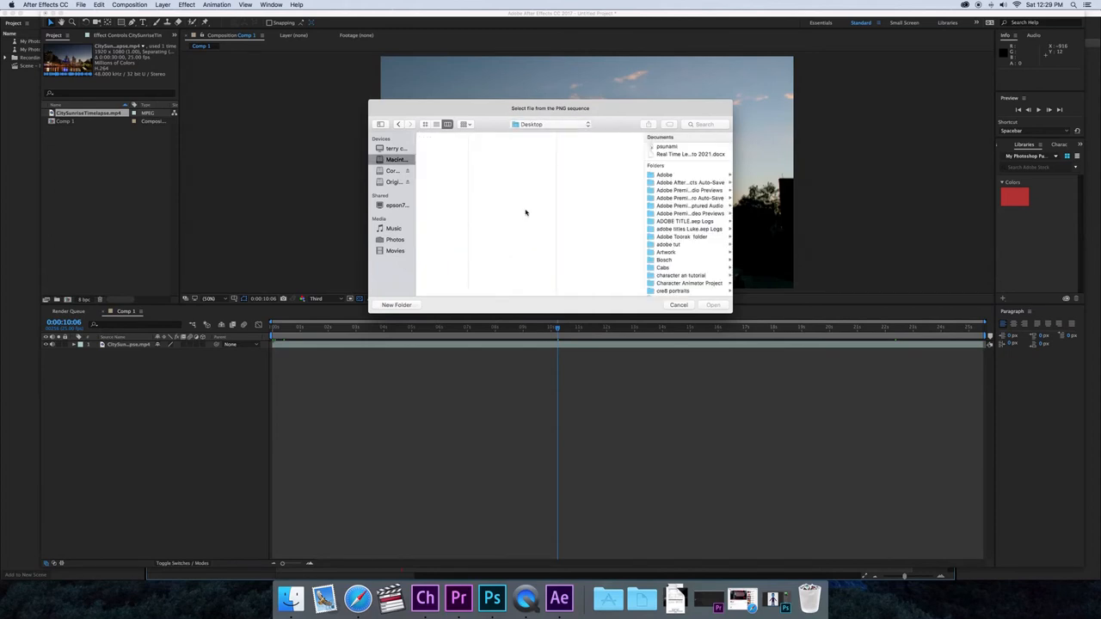
scroll(666, 208, down, 10)
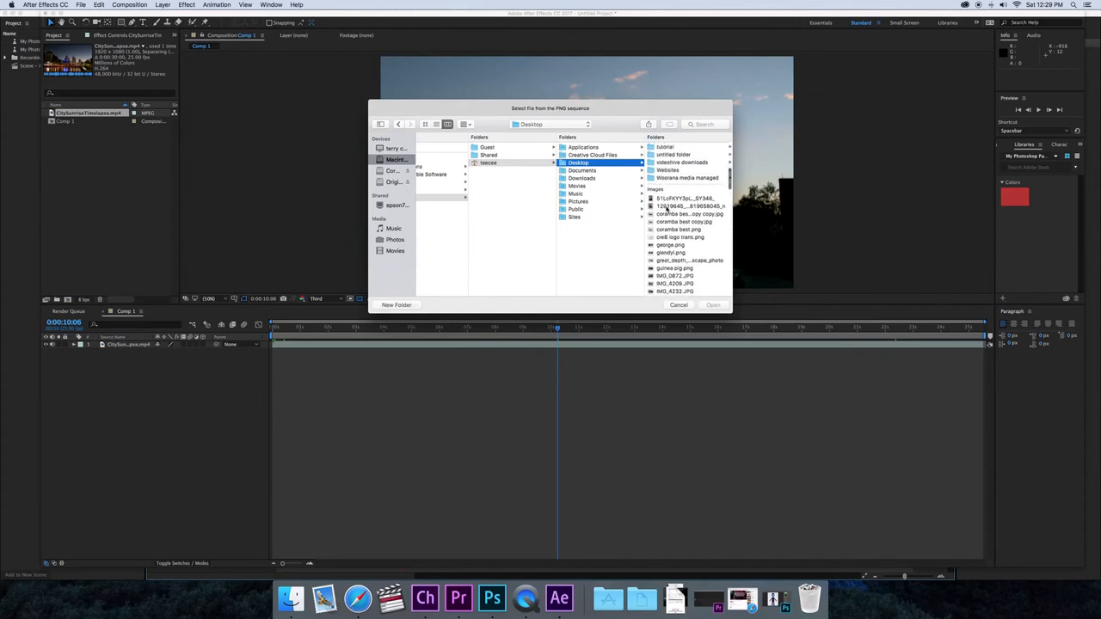
scroll(667, 208, up, 5)
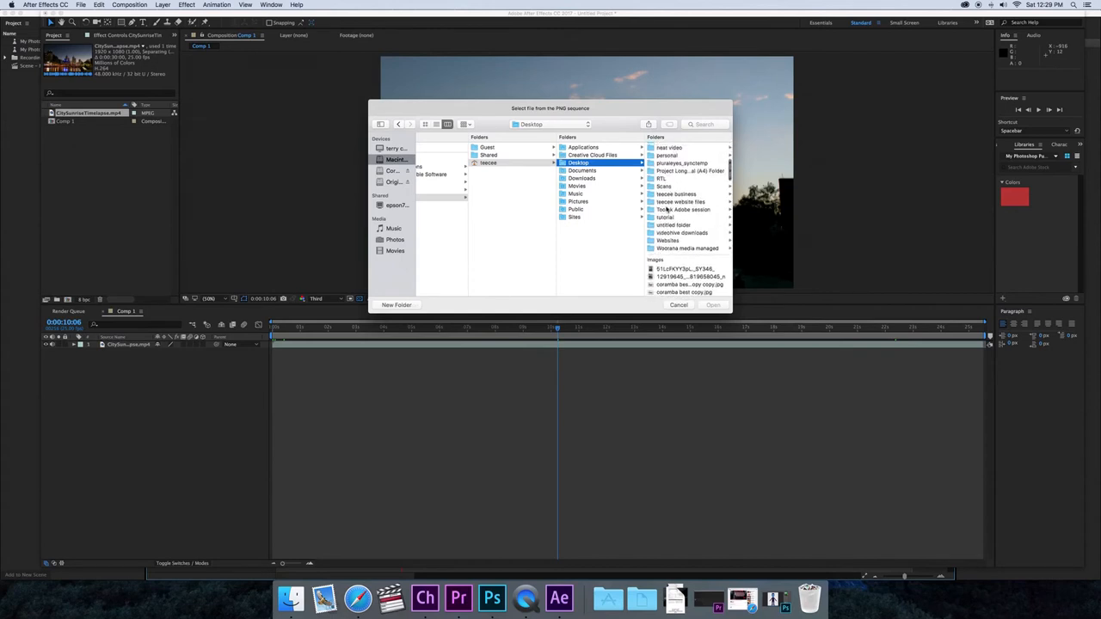
scroll(667, 209, up, 4)
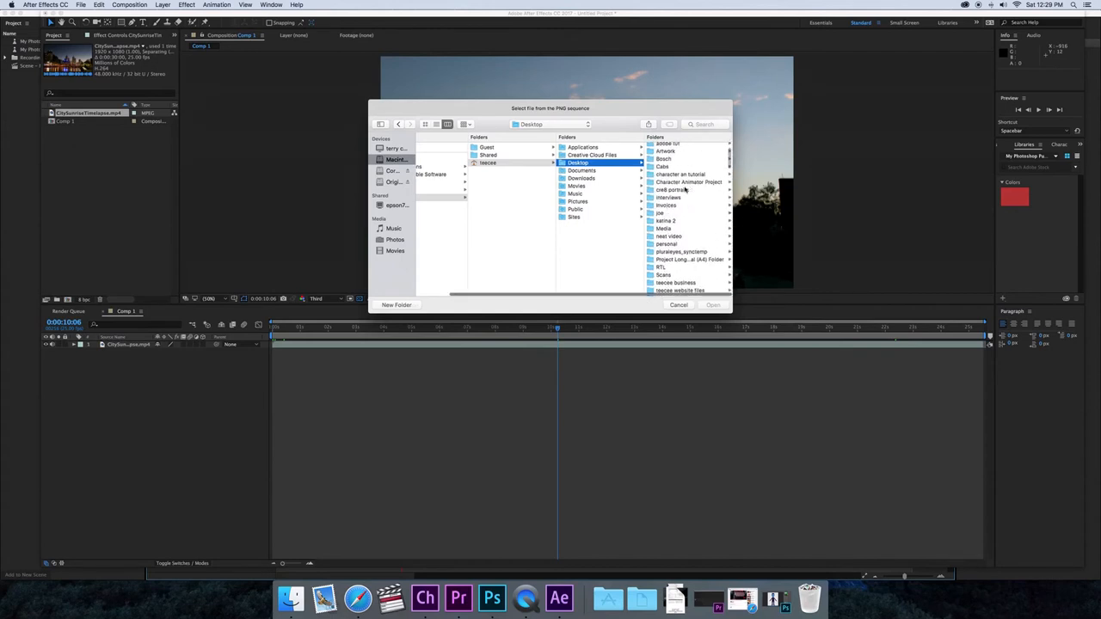
click(677, 175)
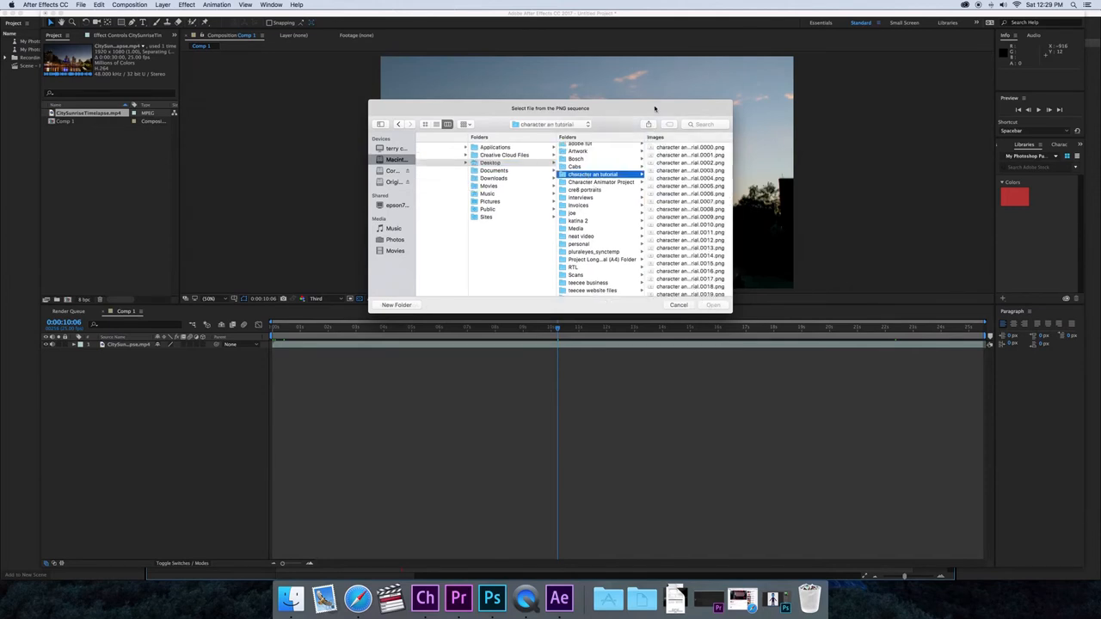
Preview the frames of the PNG sequence in a widened file dialog, from character an tutorial.0000.png to character an tutorial.0010.png
drag(637, 108, 530, 123)
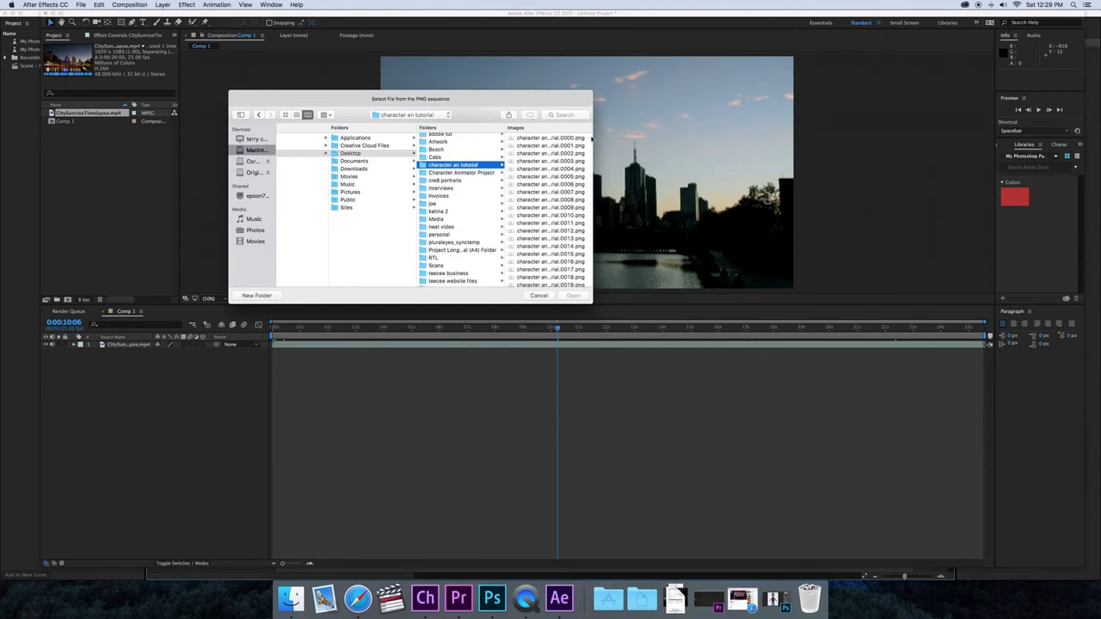
click(559, 138)
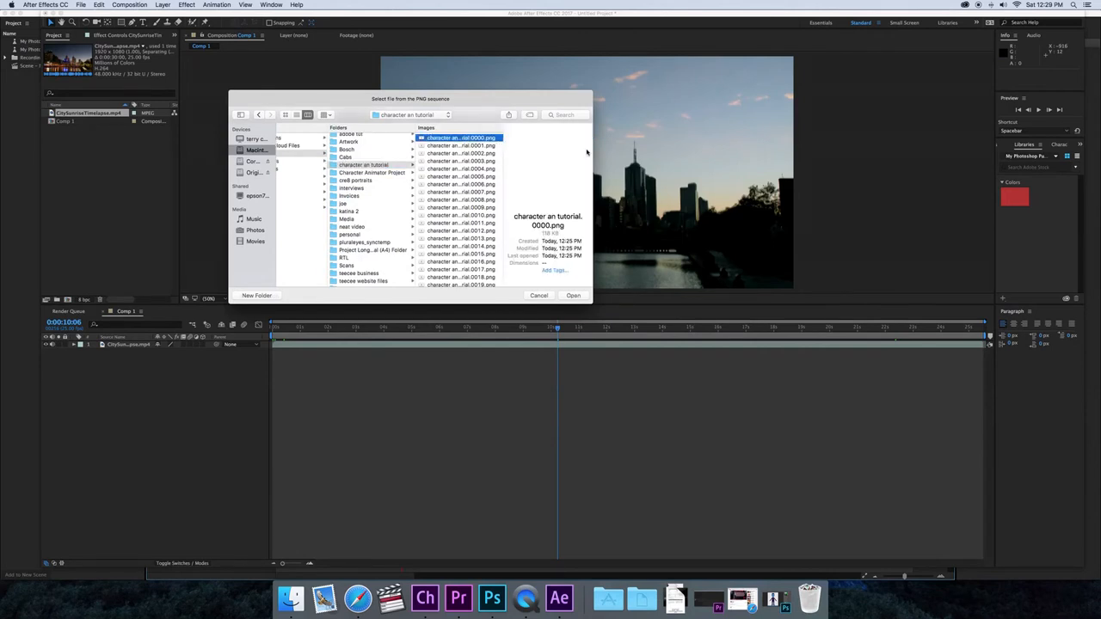
drag(593, 148, 776, 163)
click(456, 146)
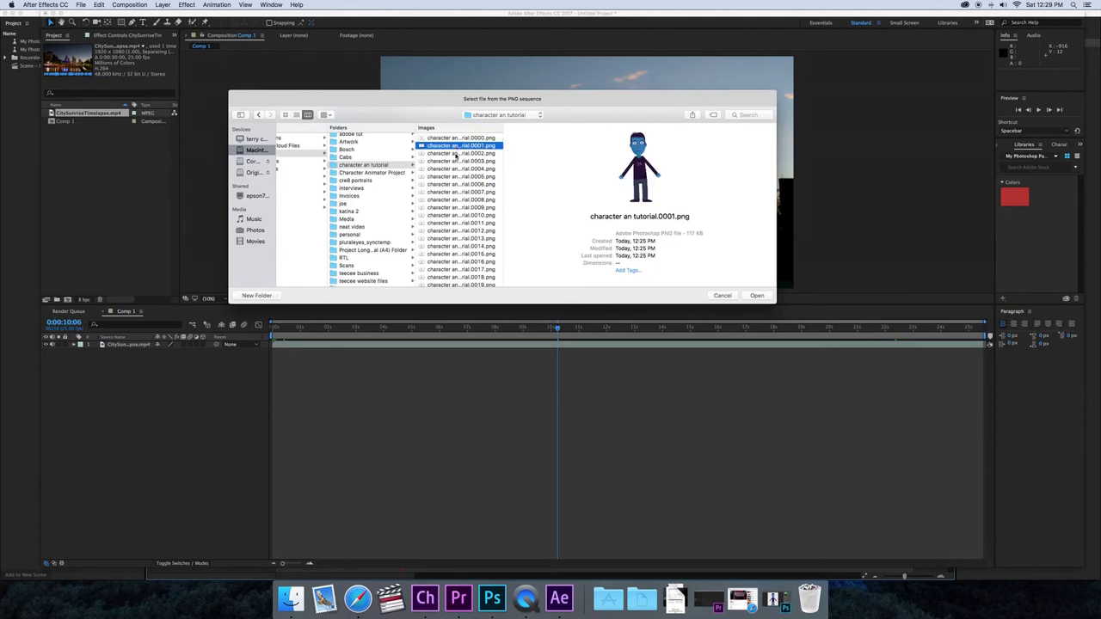
click(457, 154)
click(456, 162)
click(457, 169)
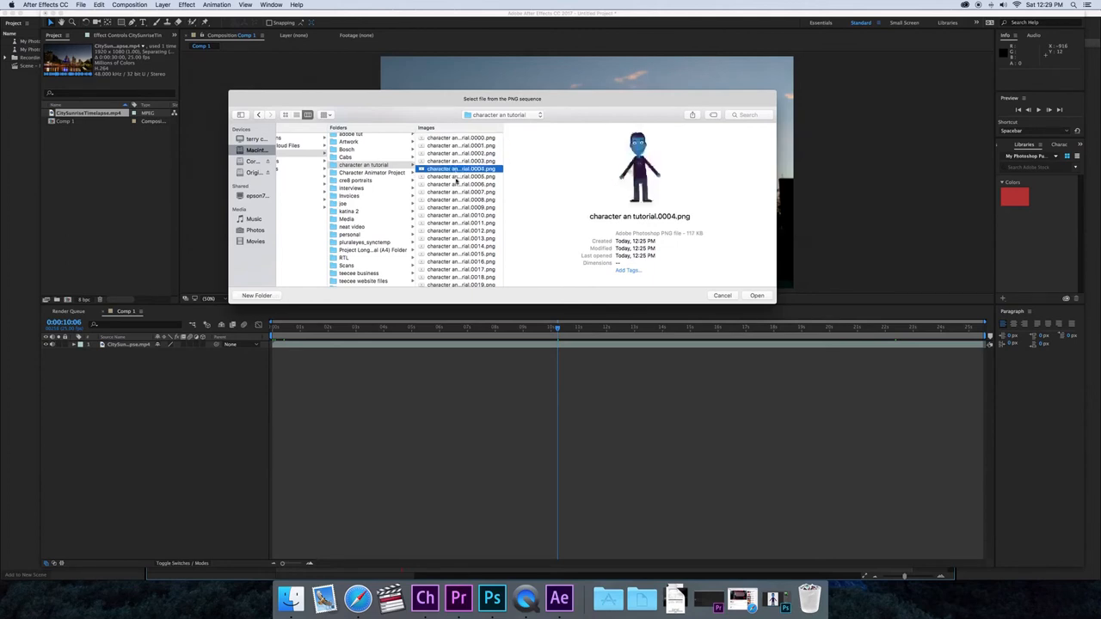
click(456, 177)
click(456, 185)
click(457, 193)
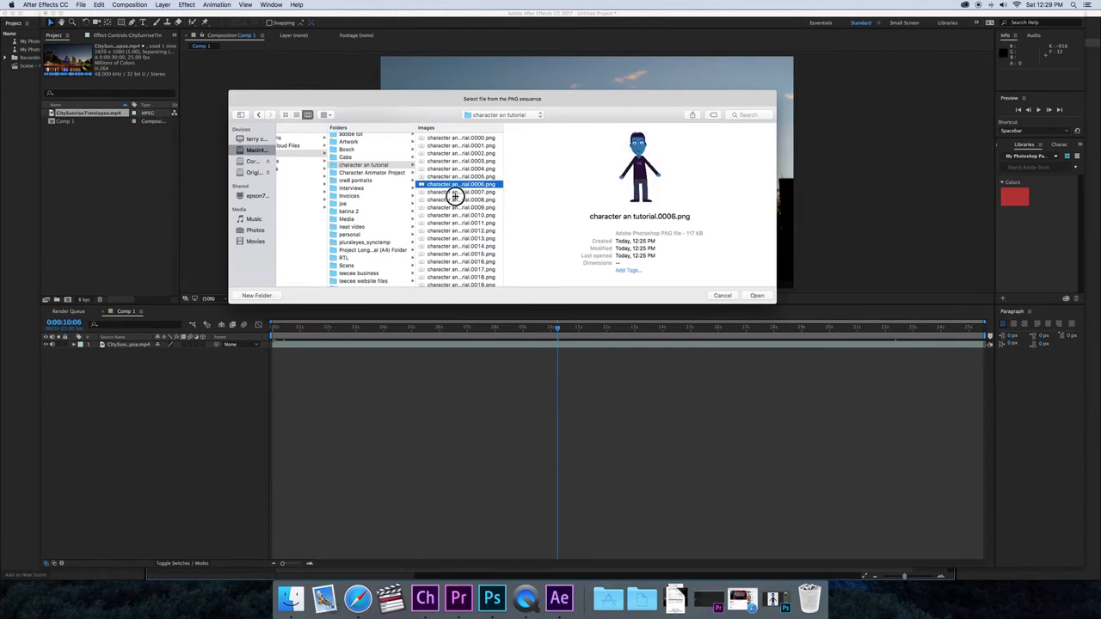
click(458, 200)
click(460, 207)
click(461, 215)
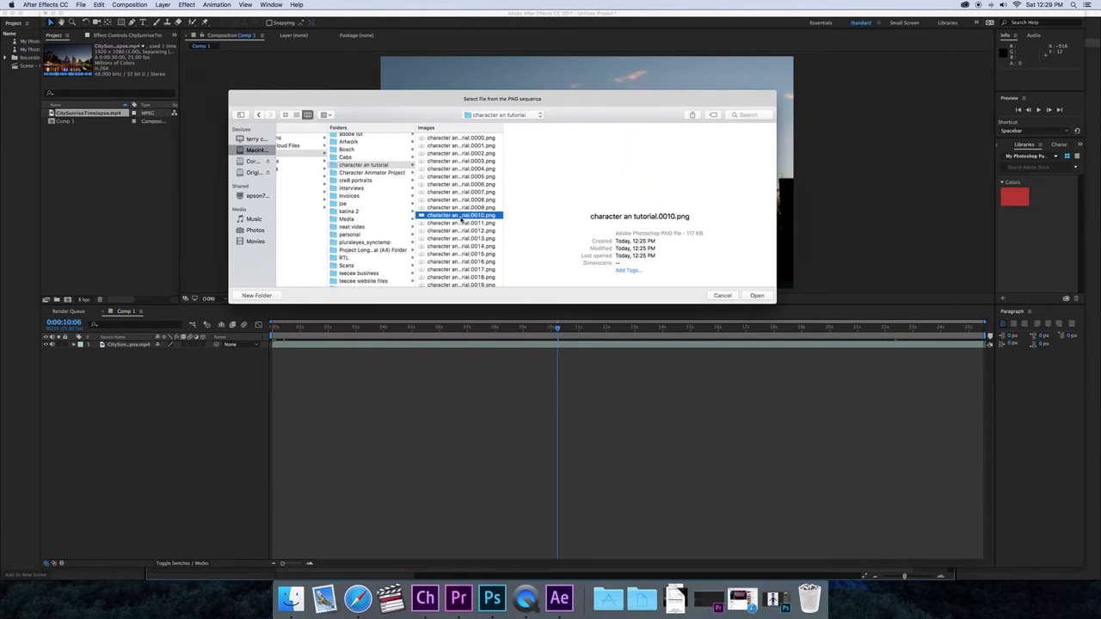
Open character an tutorial.0000.png as the first frame for the script's new composition
click(451, 138)
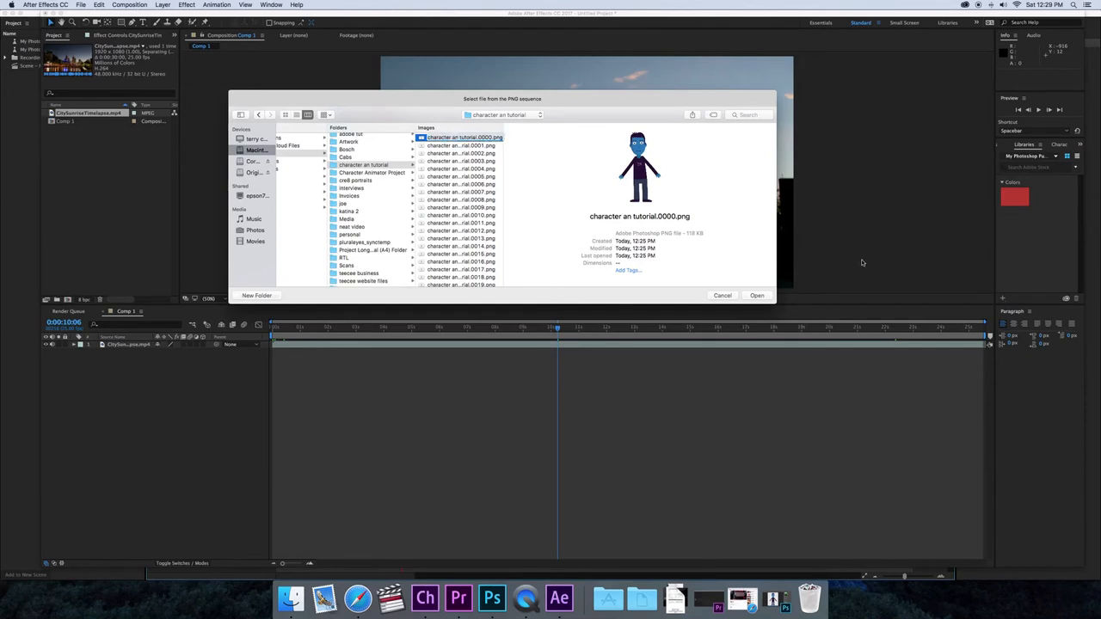
click(757, 295)
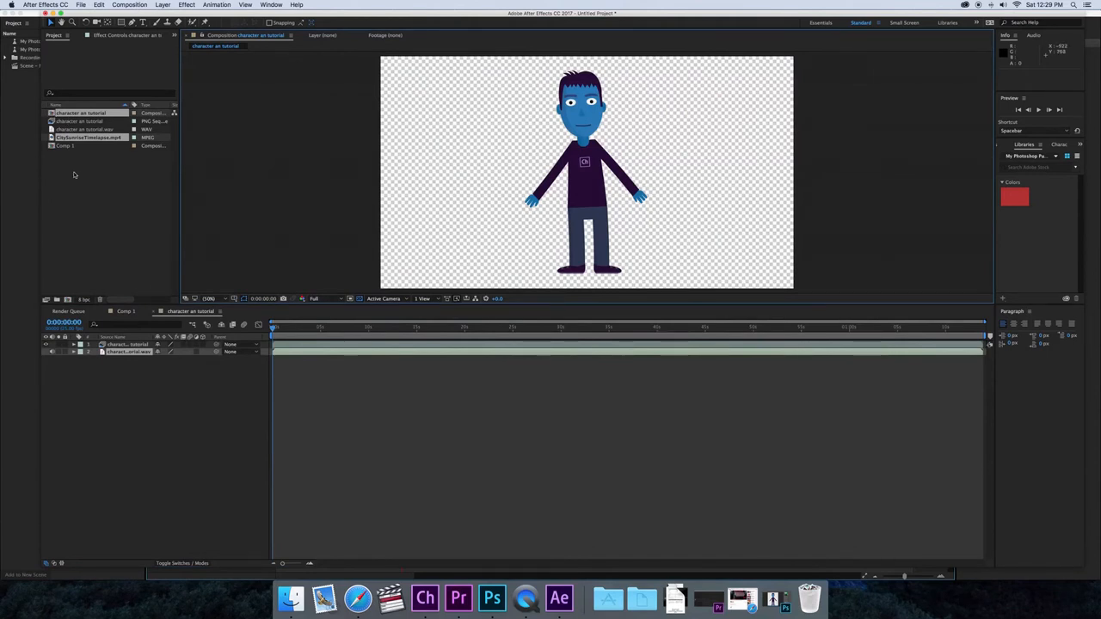
In Comp 1, add the character an tutorial PNG sequence above the city footage and character an tutorial.wav below it
click(125, 311)
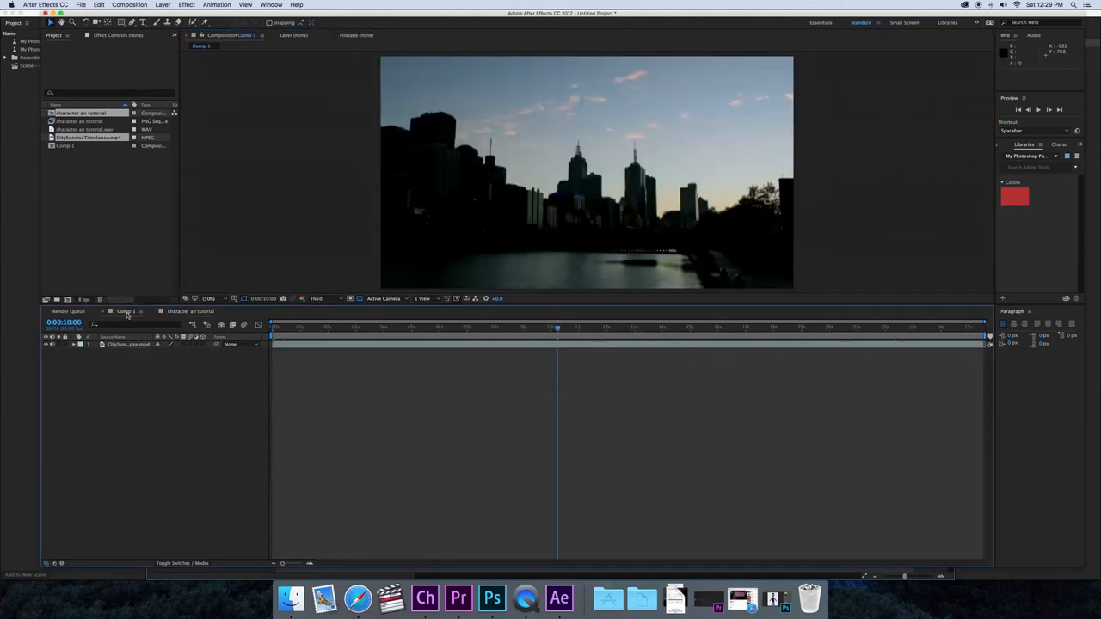
click(110, 189)
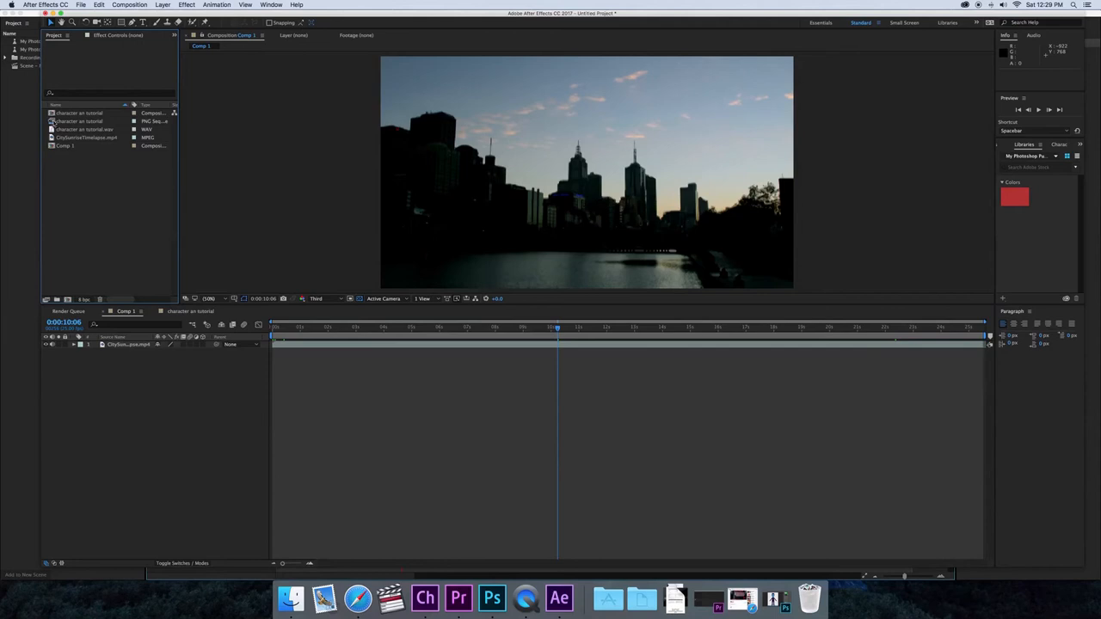
click(52, 113)
drag(52, 113, 81, 166)
drag(77, 122, 78, 346)
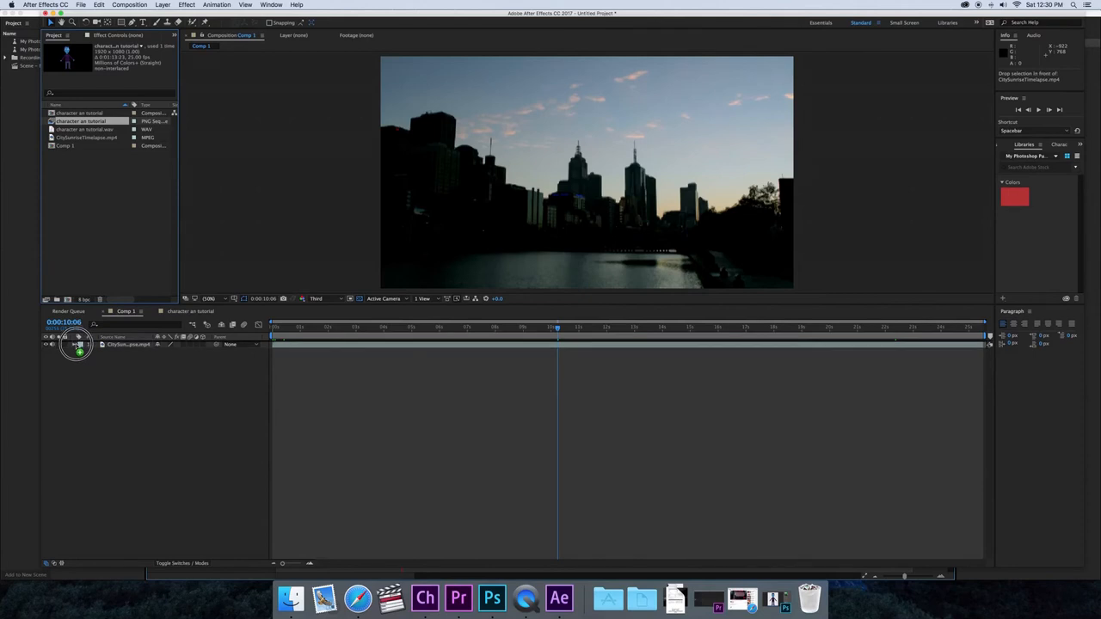
drag(77, 346, 76, 344)
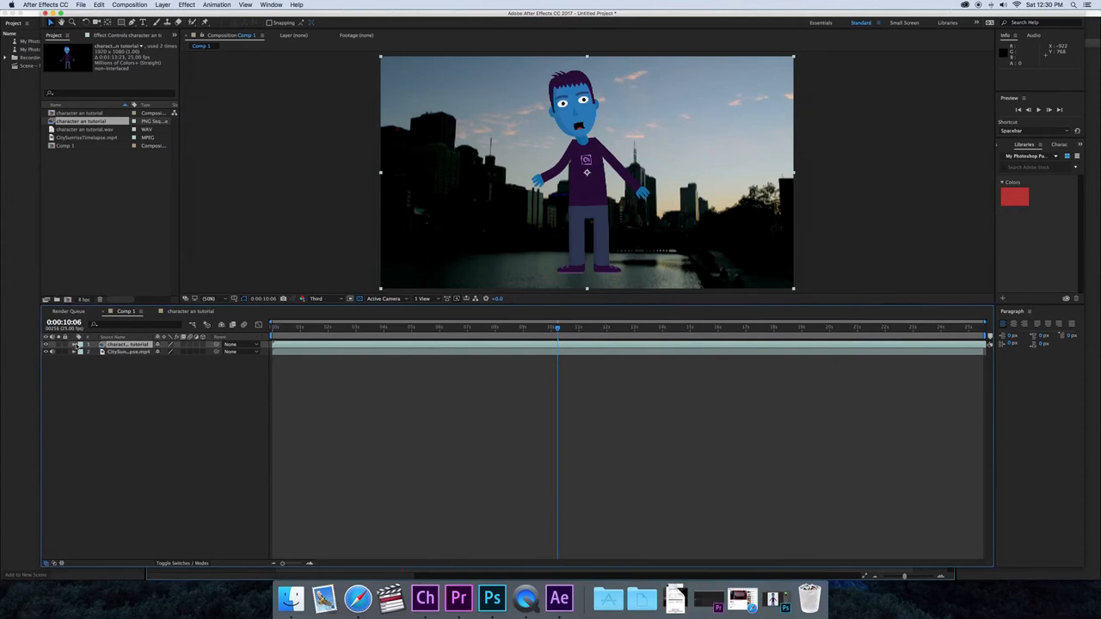
click(54, 129)
drag(53, 129, 69, 372)
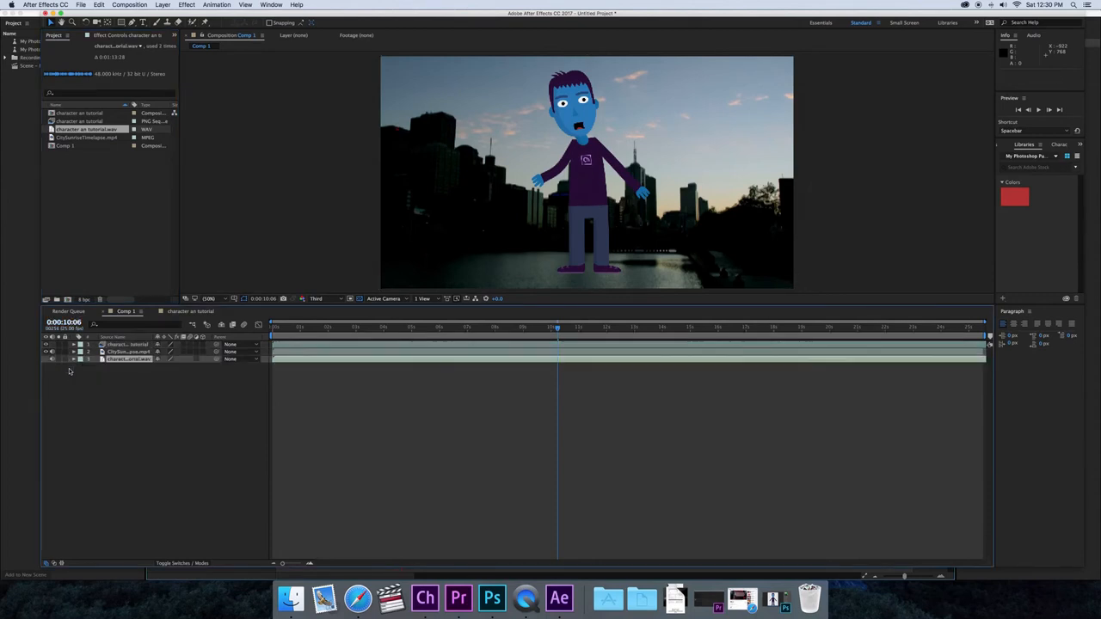
At 0:00:00:07, reveal the character layer's transform properties and set its scale to 90%
drag(558, 327, 279, 327)
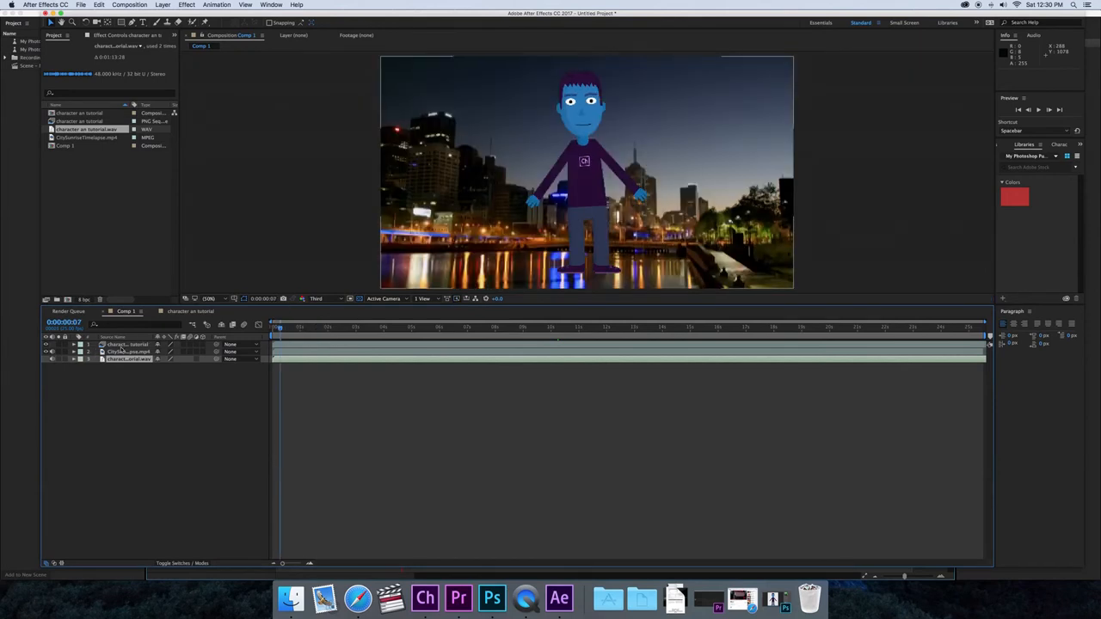
click(134, 345)
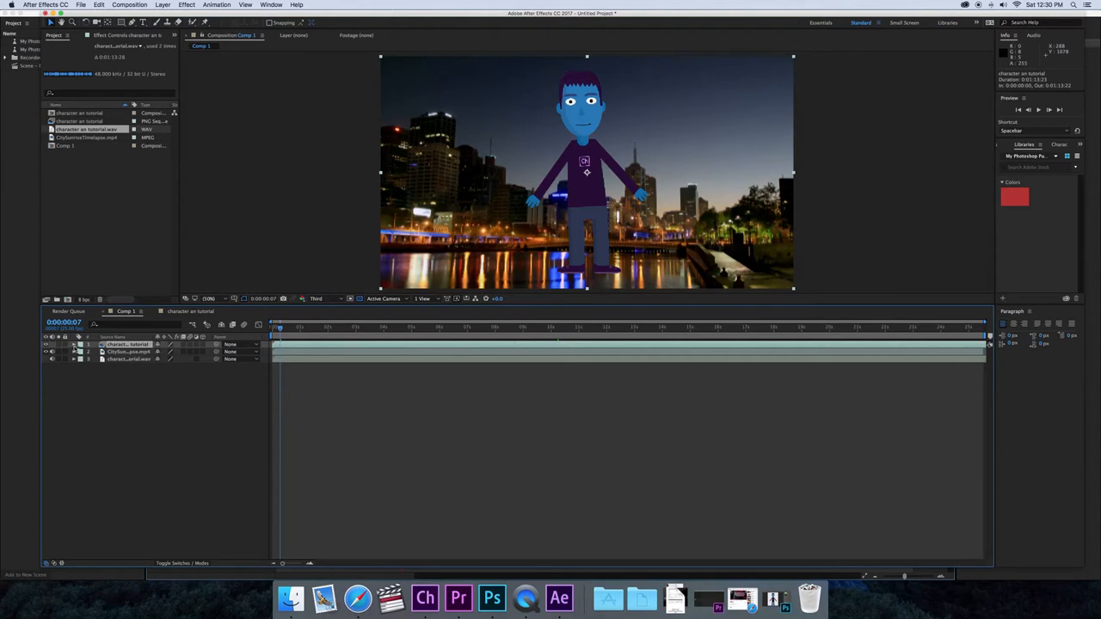
click(74, 345)
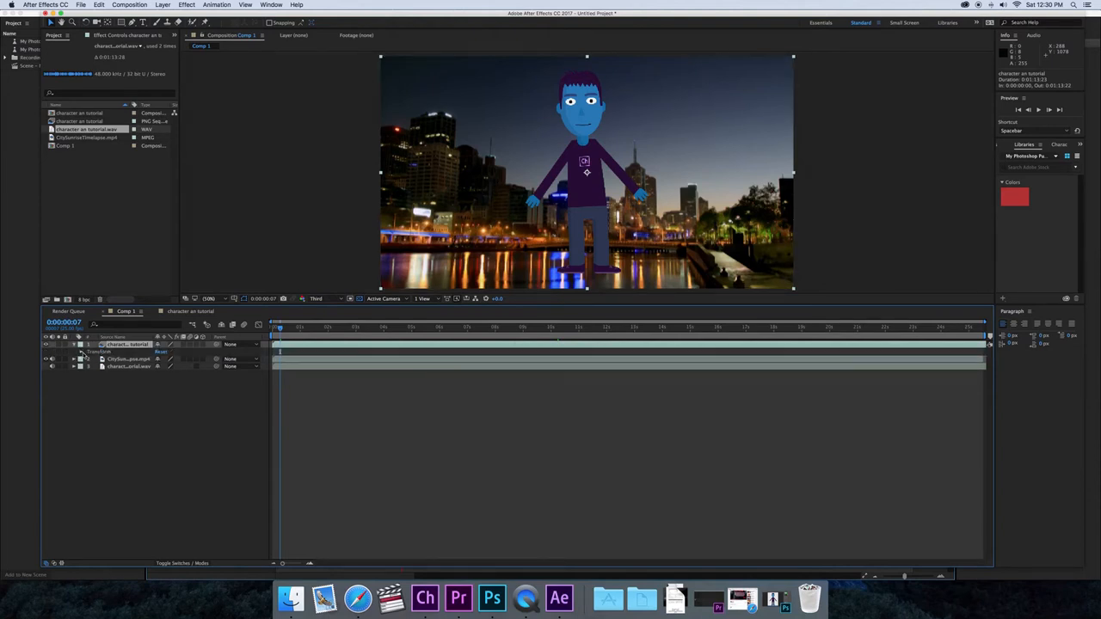
click(82, 352)
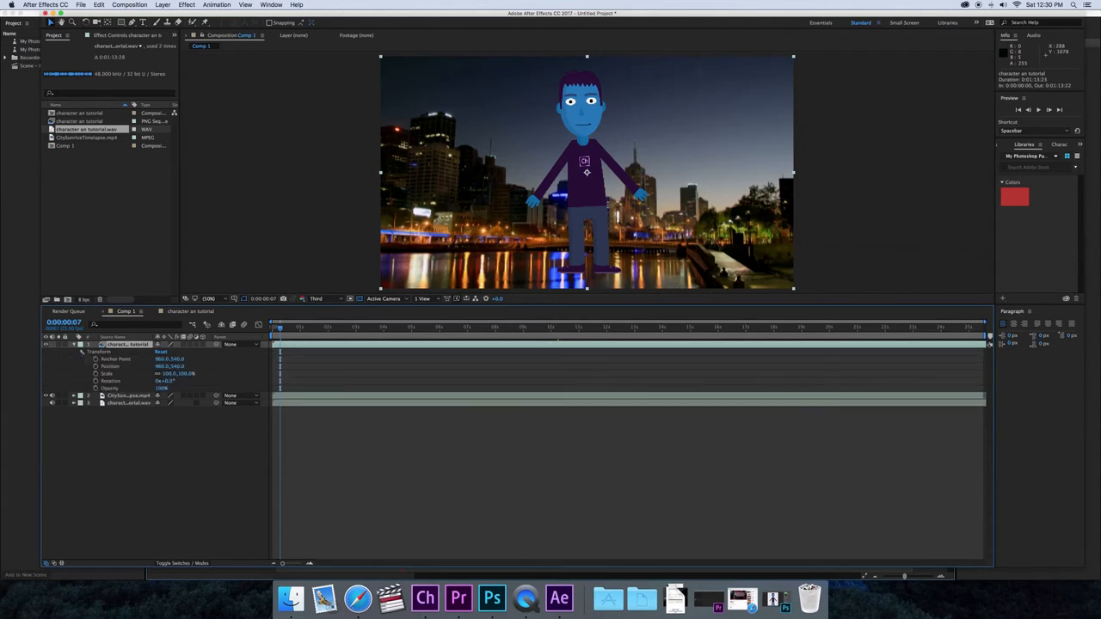
click(169, 374)
mouse_move(170, 378)
mouse_down()
mouse_move(209, 373)
mouse_move(150, 375)
mouse_move(160, 375)
mouse_up()
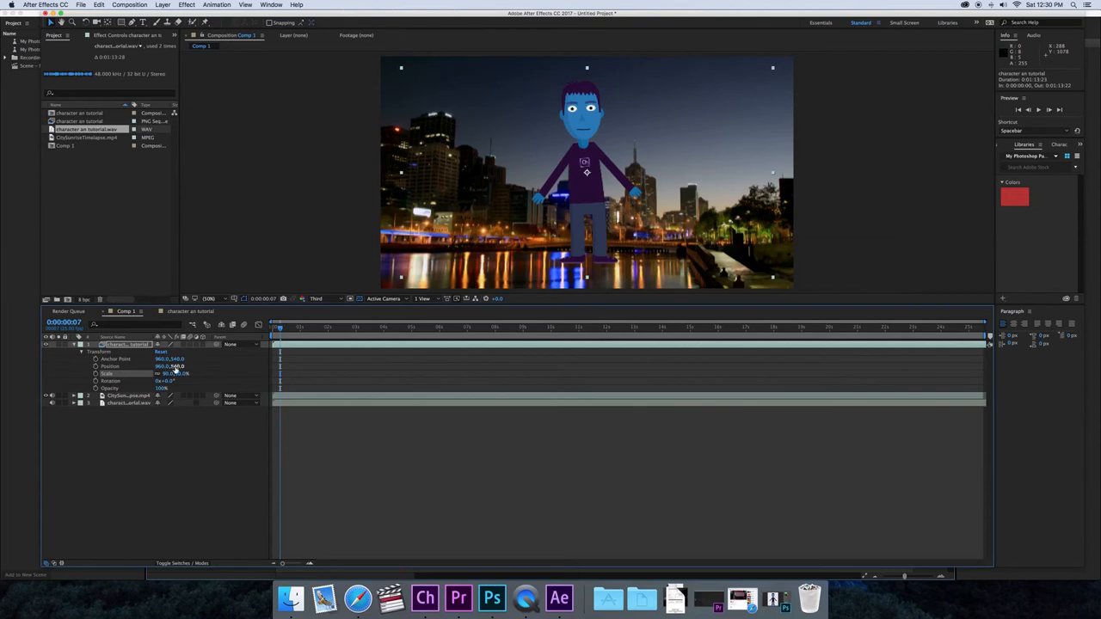
Set the character's position to 350, 667 and turn on keyframing for position and scale at 0:00:00:07
drag(175, 367, 12, 372)
drag(161, 369, 70, 367)
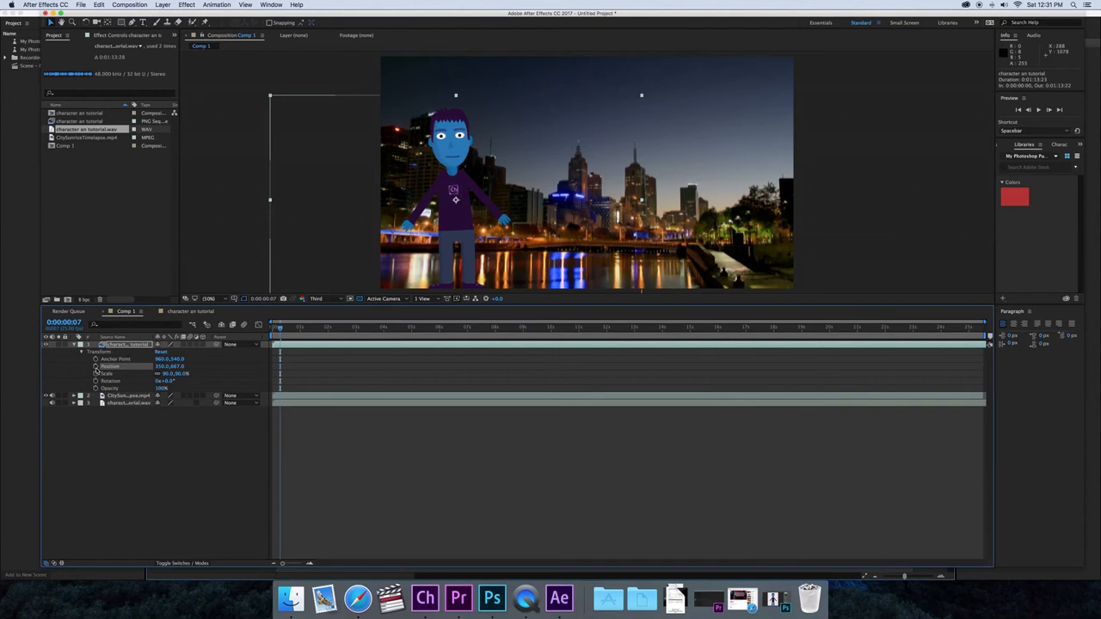
click(96, 367)
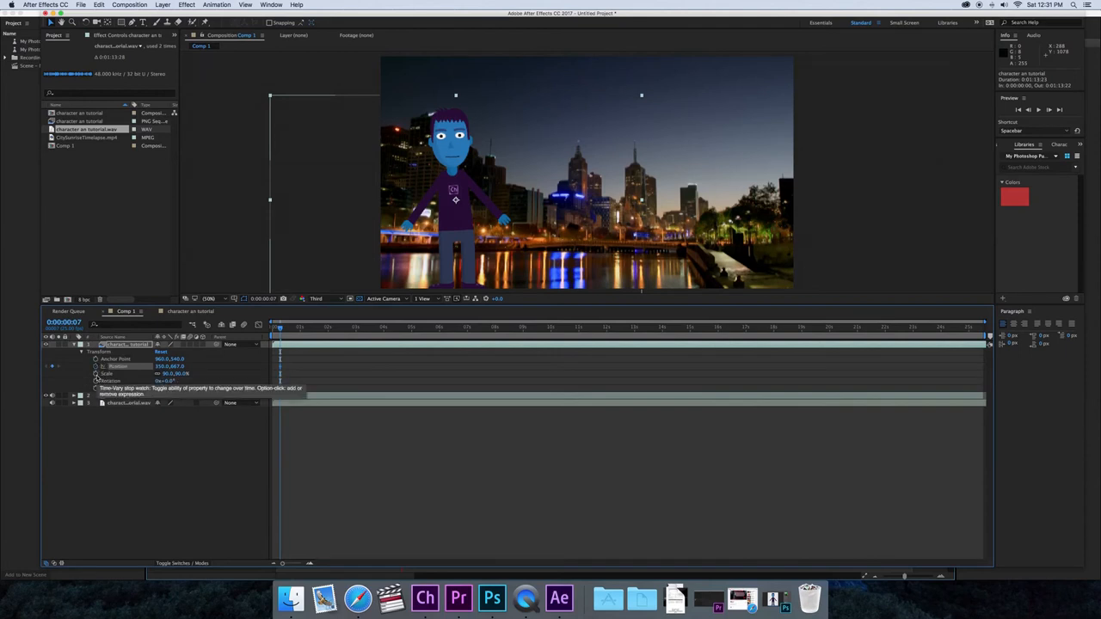
click(96, 375)
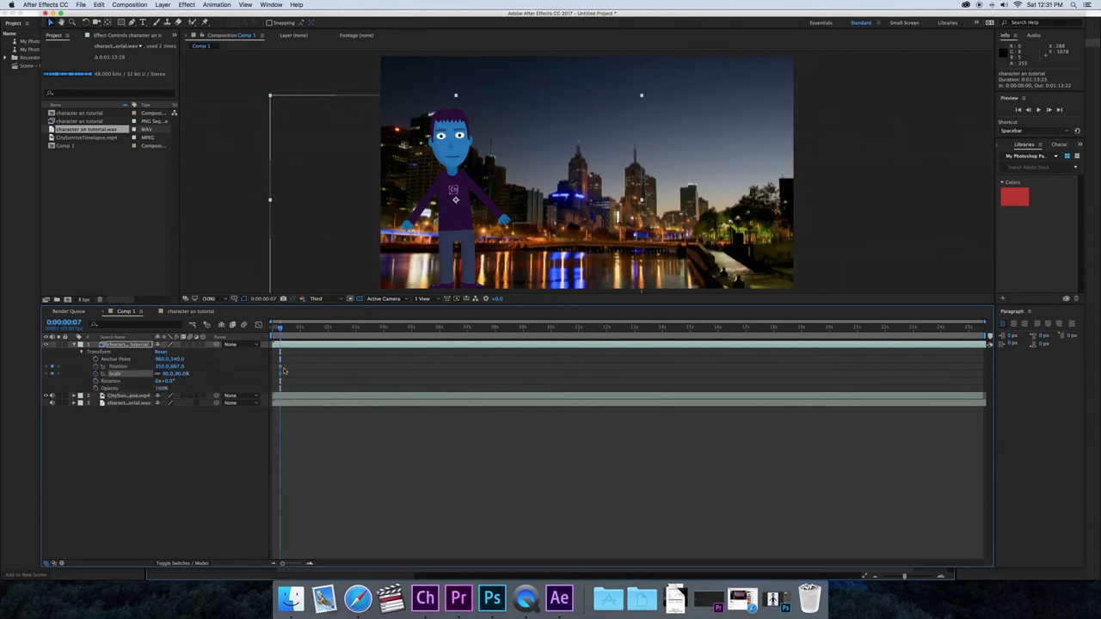
Keyframe the character's position at 1552, 667 at 0:00:25:06
drag(280, 330, 318, 331)
drag(538, 367, 977, 371)
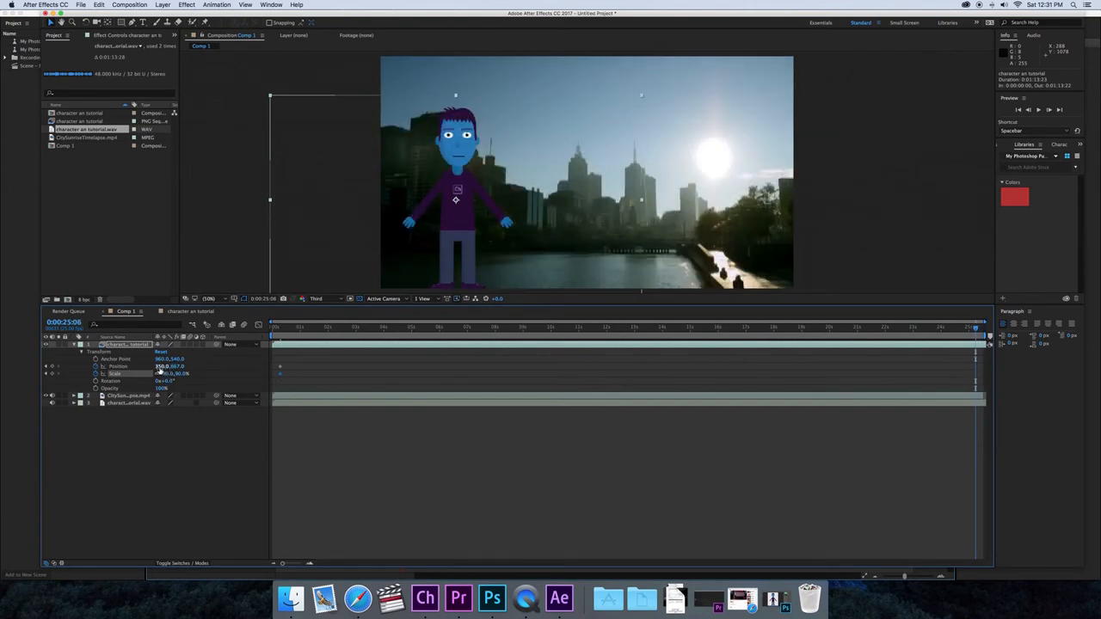
drag(160, 368, 456, 371)
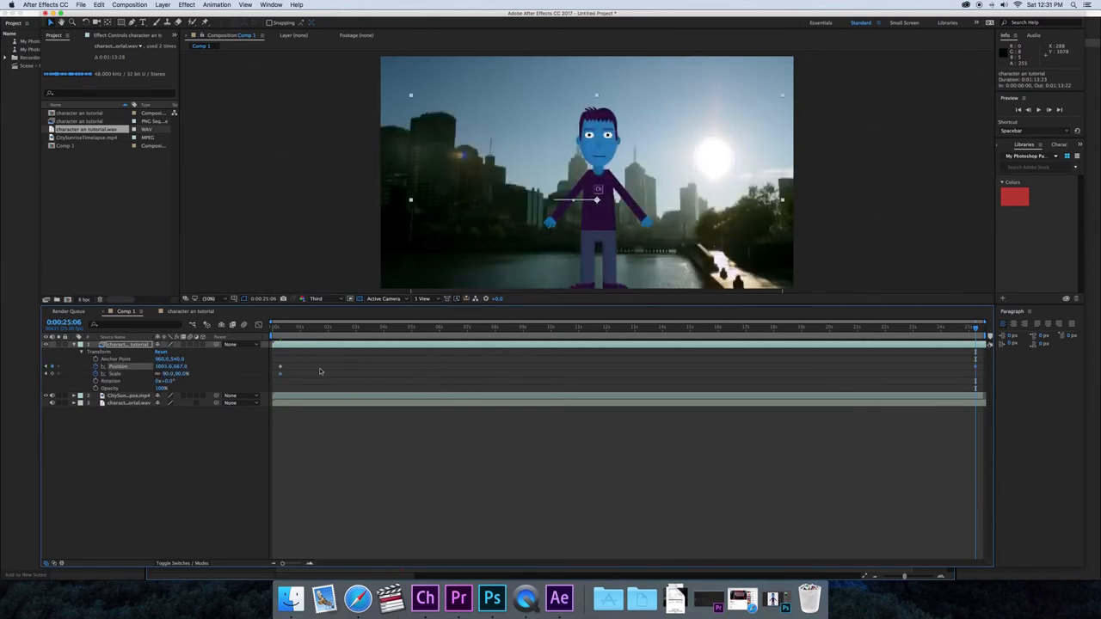
drag(160, 368, 420, 394)
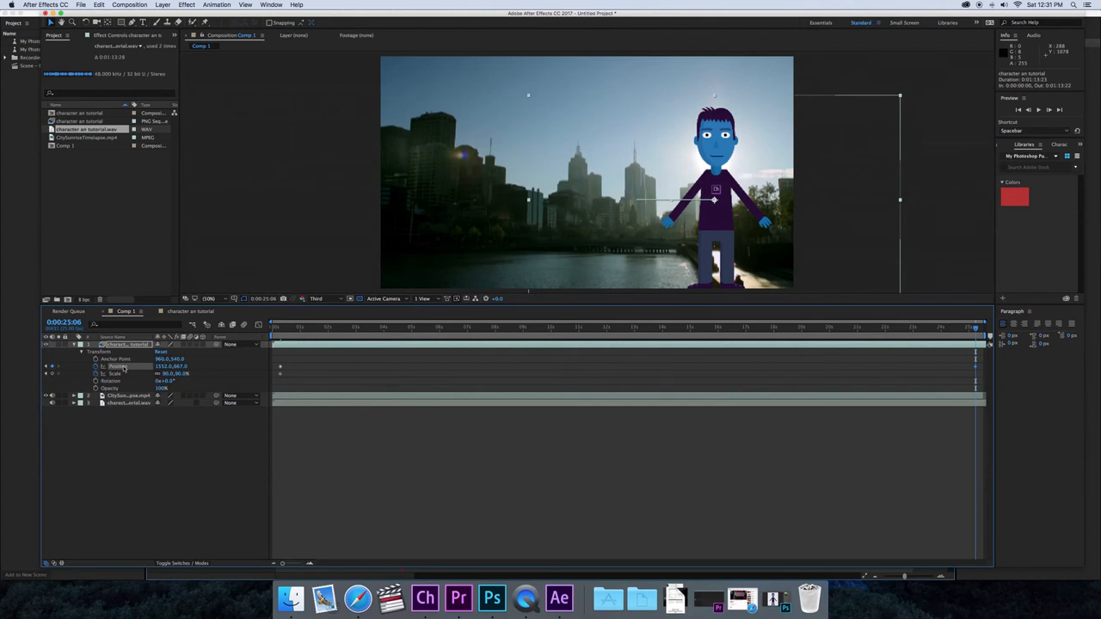
Keyframe the character's scale at 117% at 0:00:17:23 and shift that keyframe to 0:00:25:06, aligned with the position keyframe
click(47, 368)
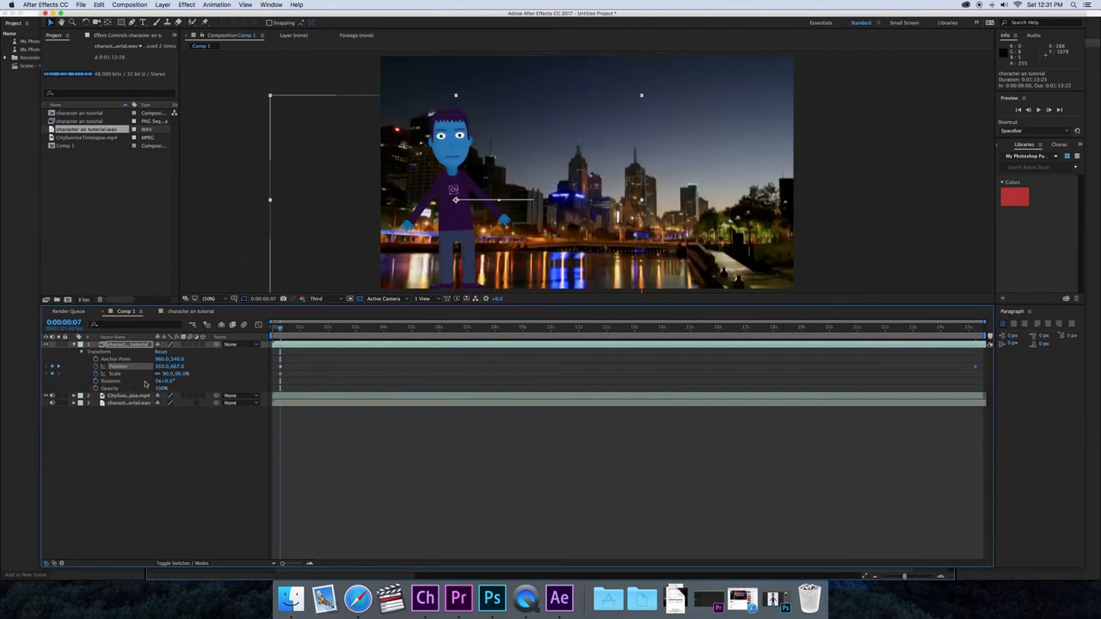
drag(281, 328, 482, 327)
drag(719, 365, 772, 367)
drag(170, 374, 181, 374)
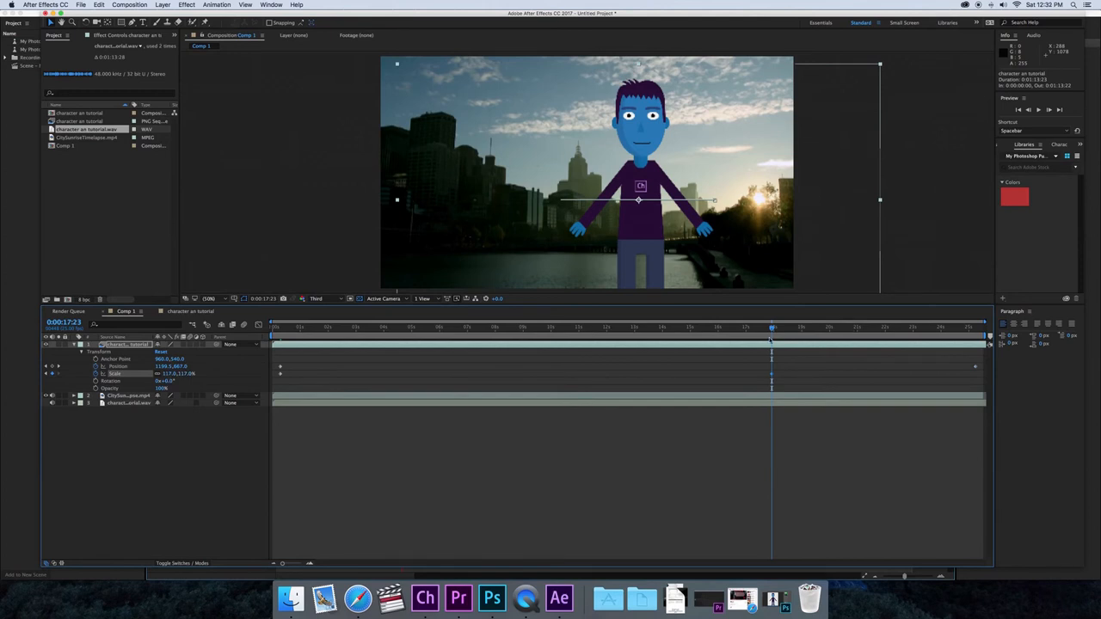
drag(773, 376, 975, 381)
click(914, 449)
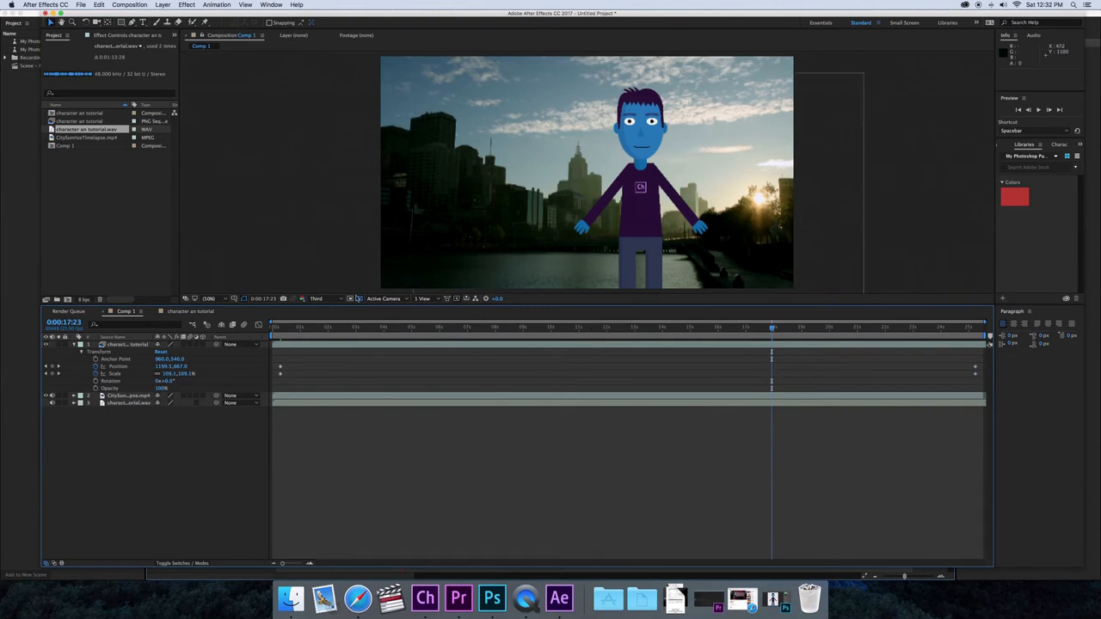
Scrub Comp 1 back to about 0:00:08:04 and forward to 0:00:25:07 to review the character's movement and growth
click(341, 300)
click(326, 253)
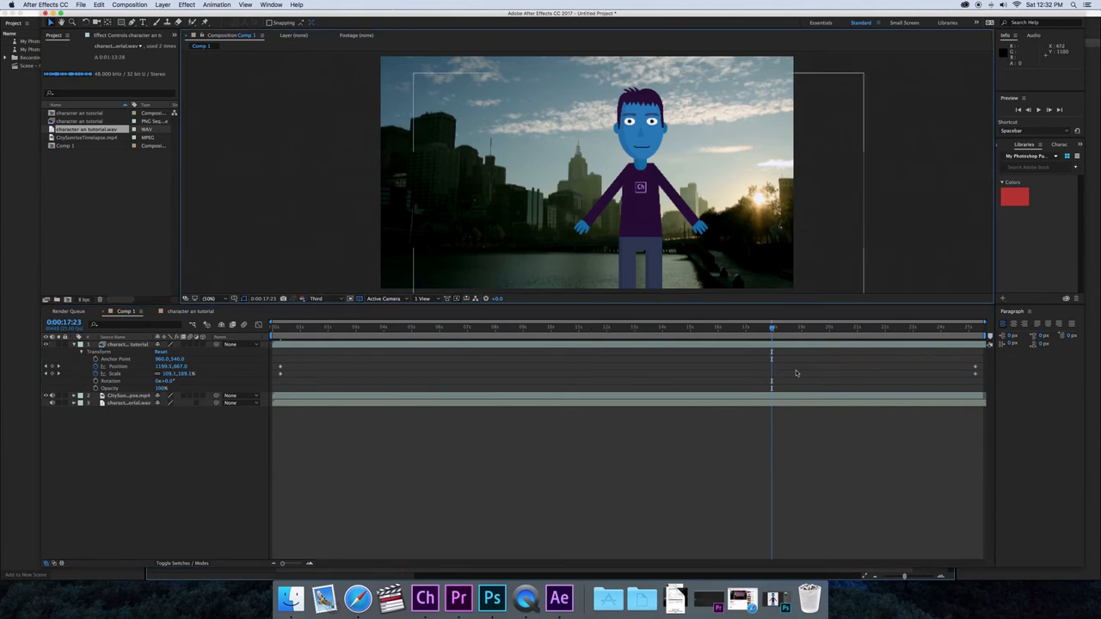
drag(772, 328, 500, 361)
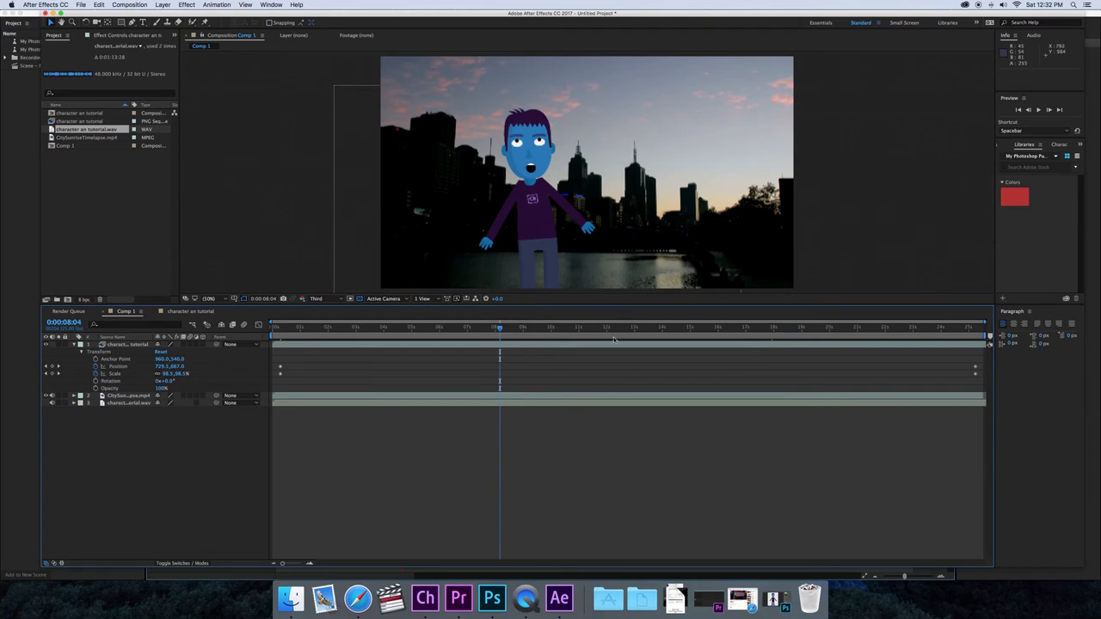
drag(500, 329, 976, 351)
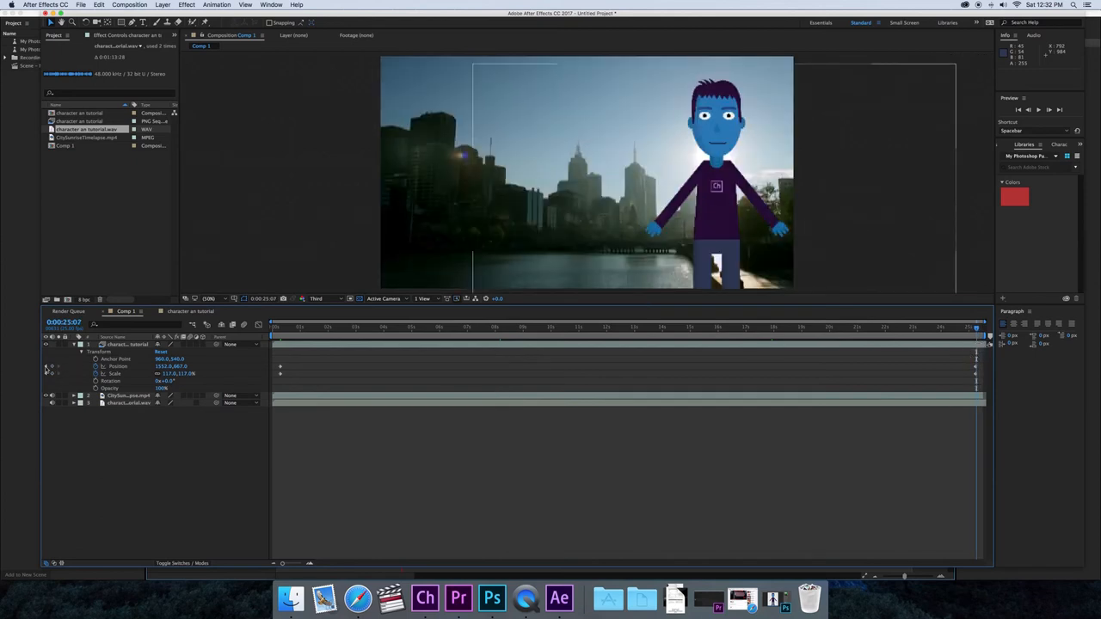
Try raising the character through its anchor point's vertical value at 0:00:25:06, and return the anchor point to 960, 541
click(46, 366)
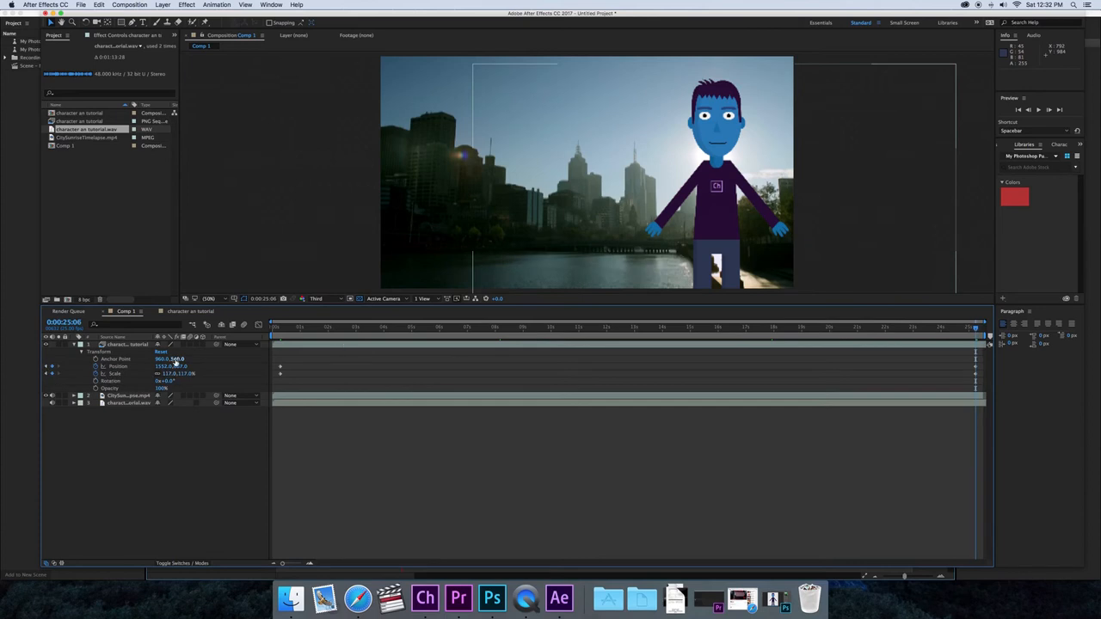
drag(176, 360, 229, 354)
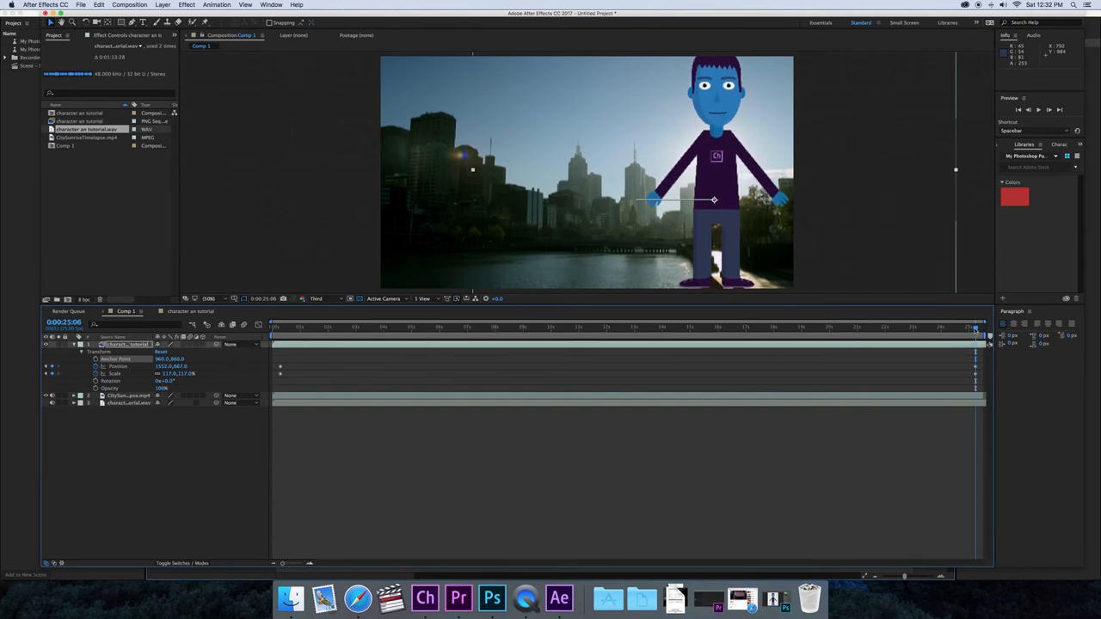
drag(974, 329, 281, 335)
drag(176, 361, 135, 351)
Enlarge the character to a scale of 151% at 0:00:25:05, near the end of the composition
drag(279, 327, 974, 373)
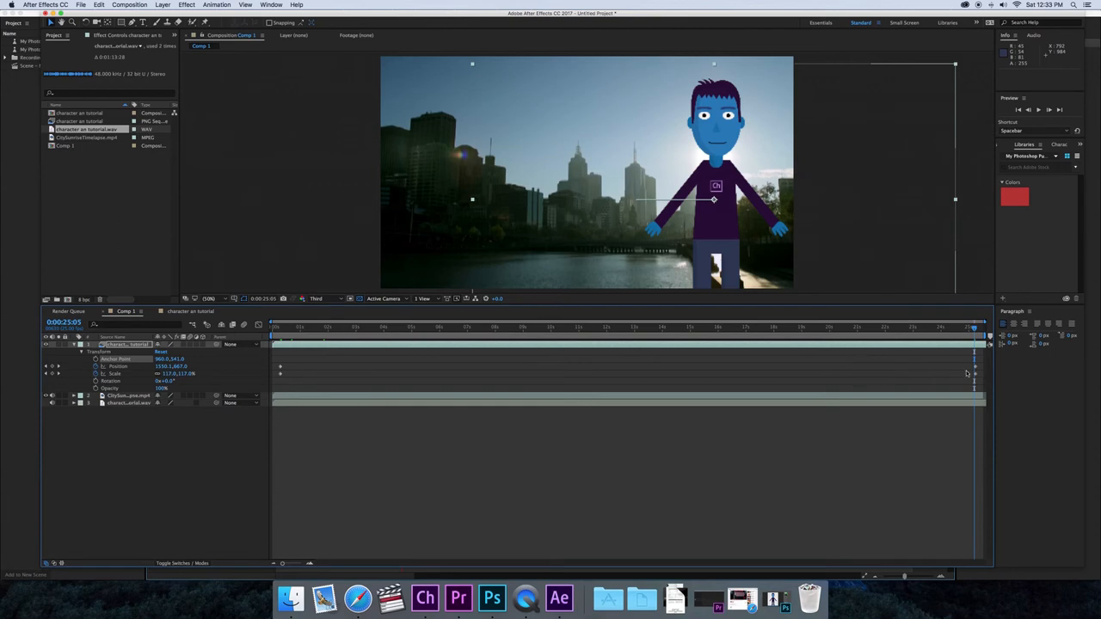
click(974, 375)
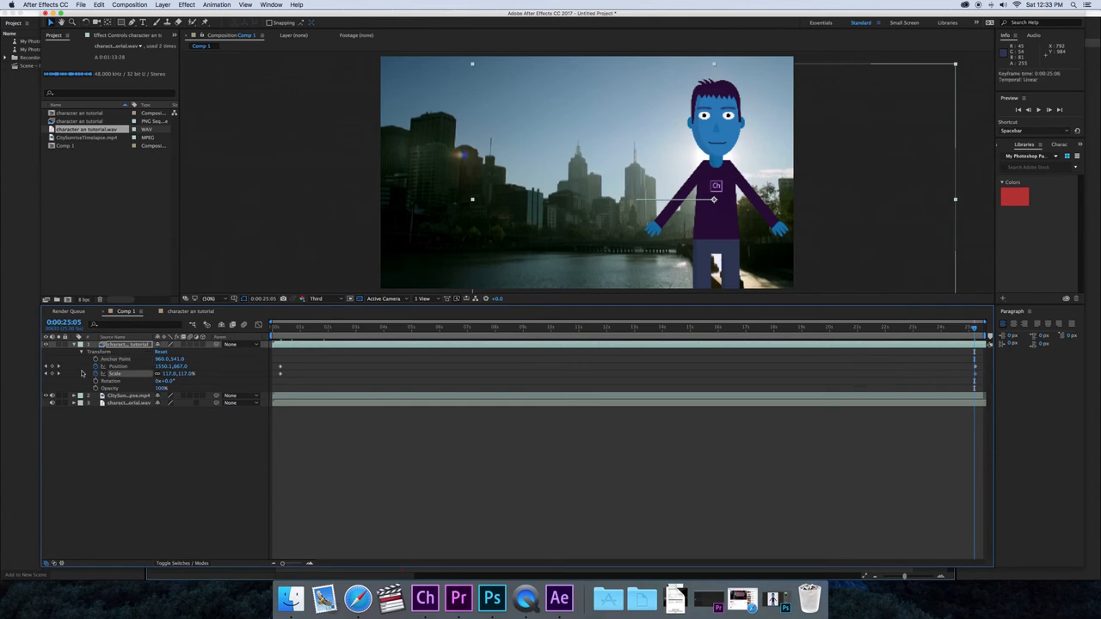
drag(177, 374, 197, 377)
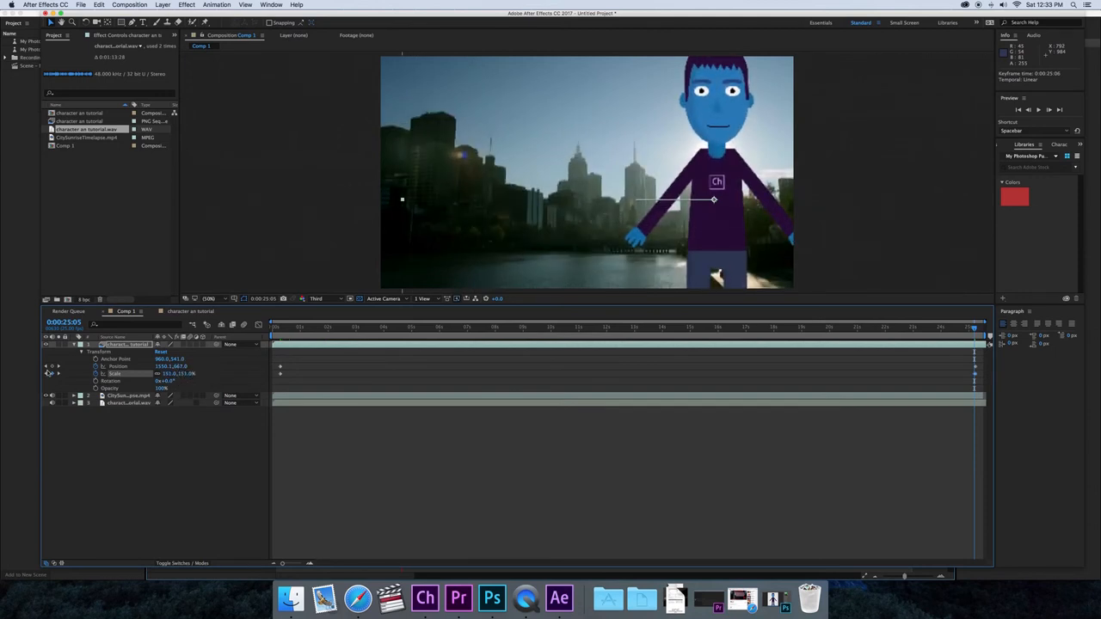
Add Comp 1 to the render queue and set its output file to "Character an movie" on the Desktop
click(288, 448)
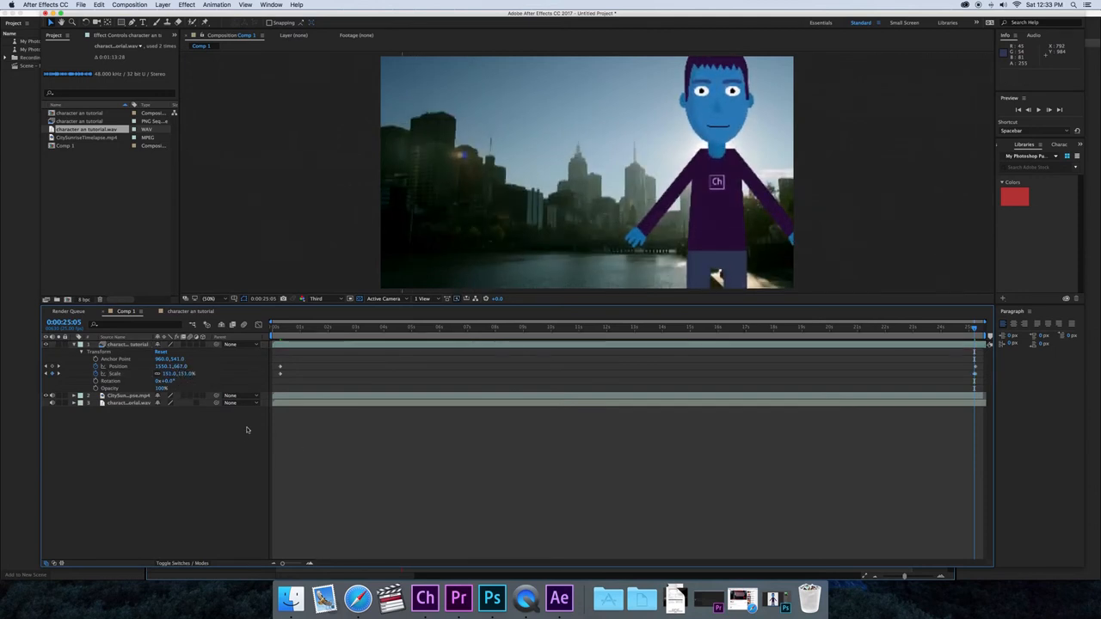
click(127, 5)
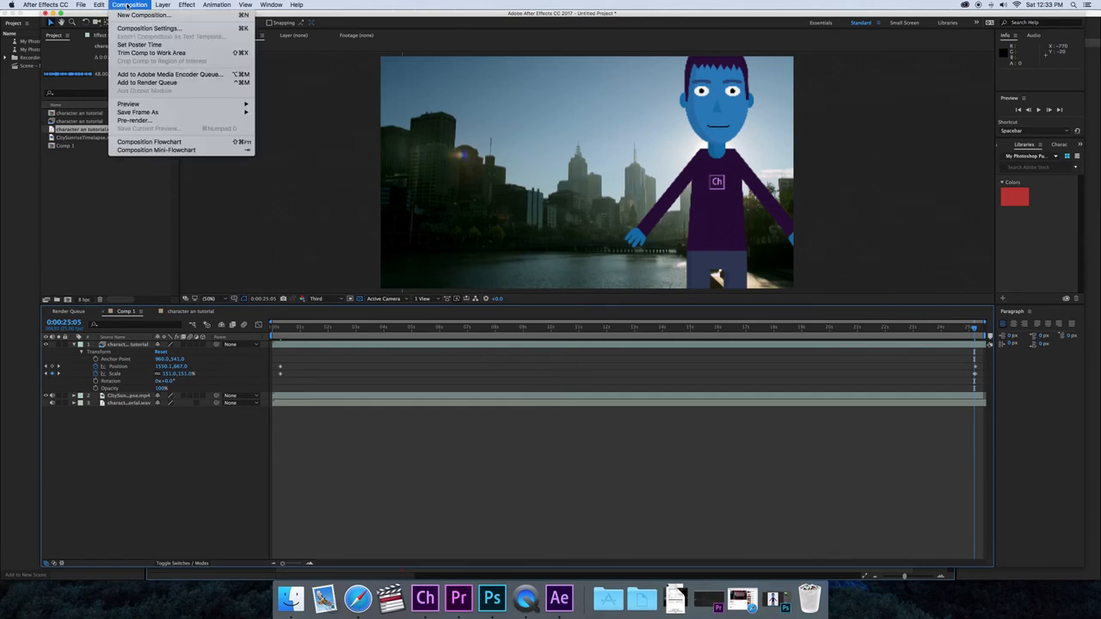
click(136, 82)
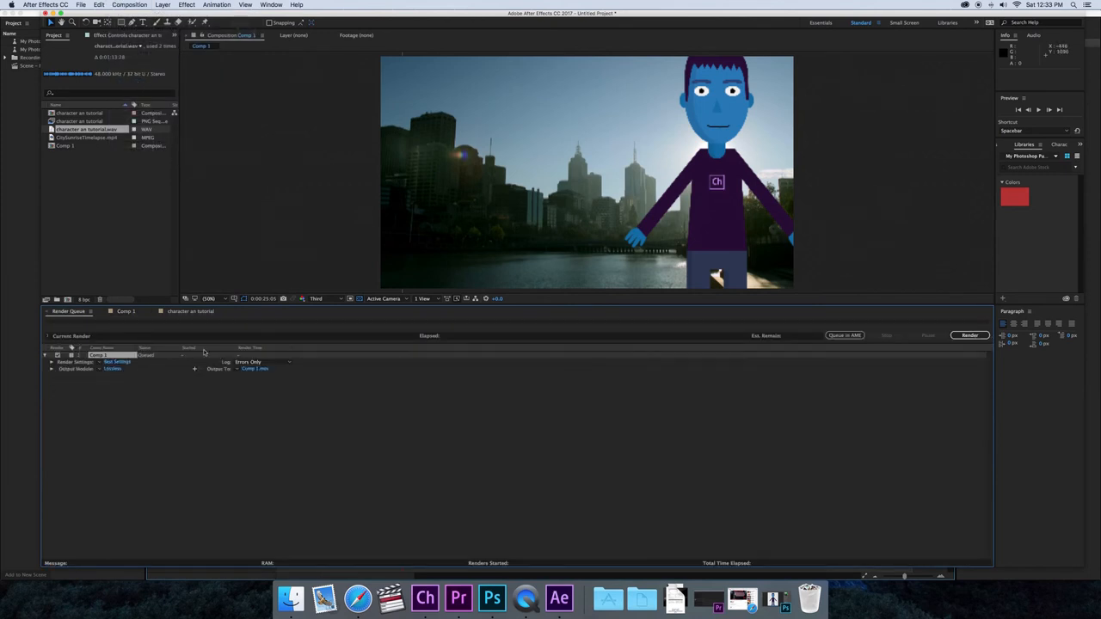
click(256, 370)
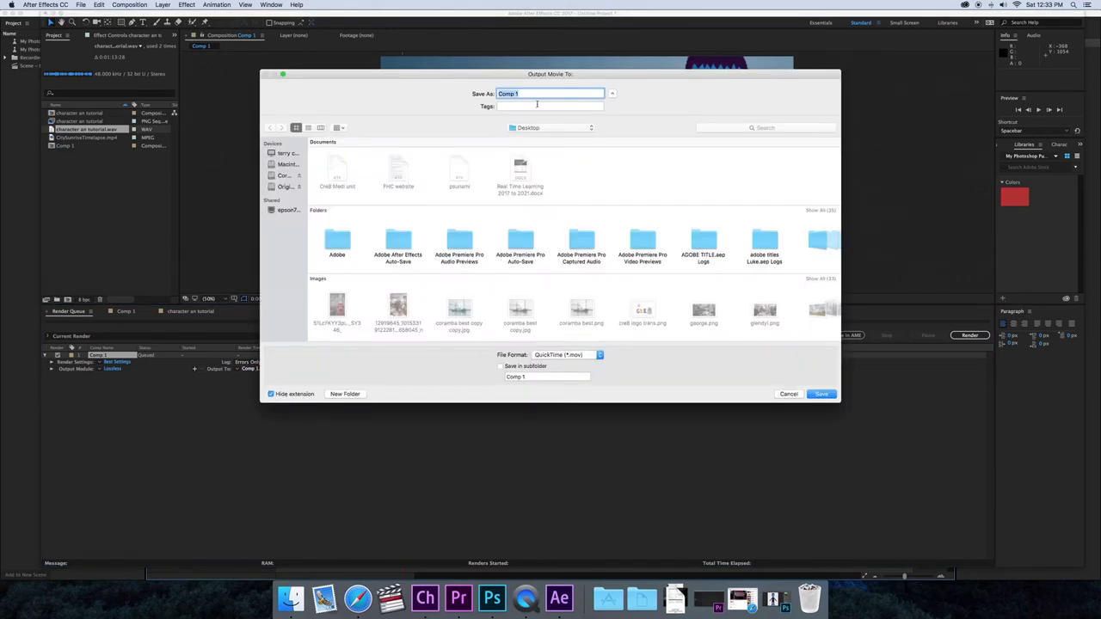
text(Character an movie)
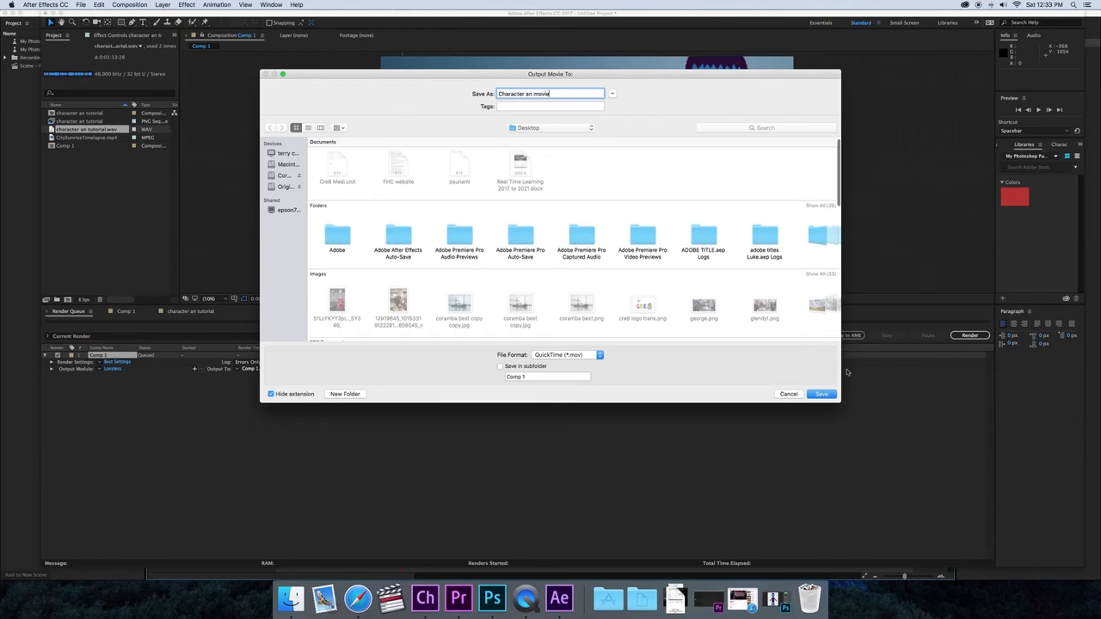
click(827, 394)
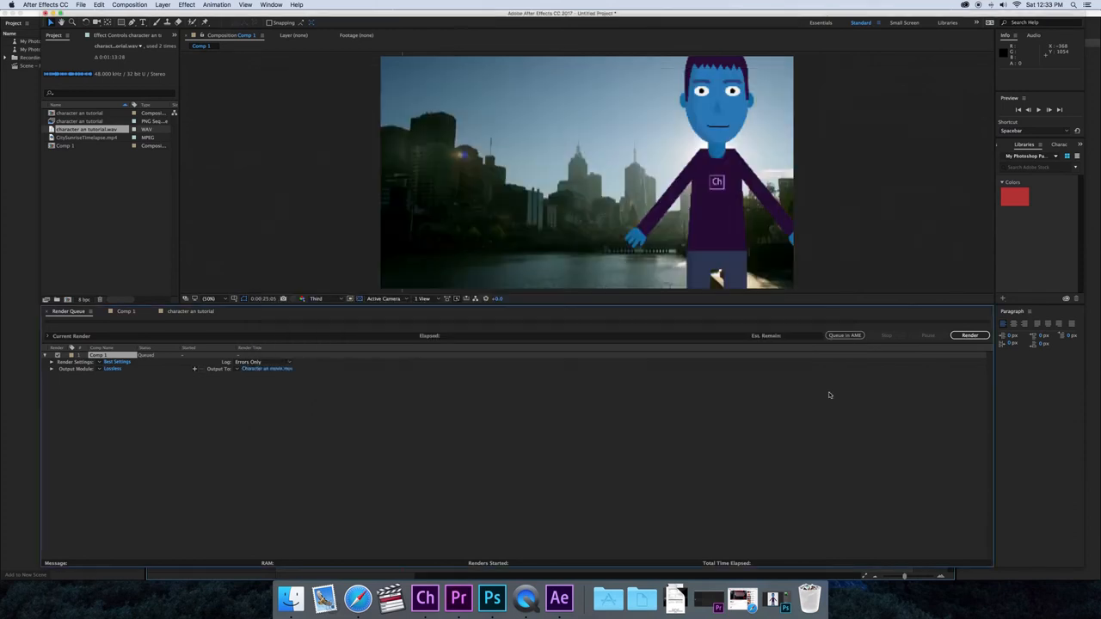
Set the output module's QuickTime video codec to Apple ProRes 422 and render Comp 1
click(113, 368)
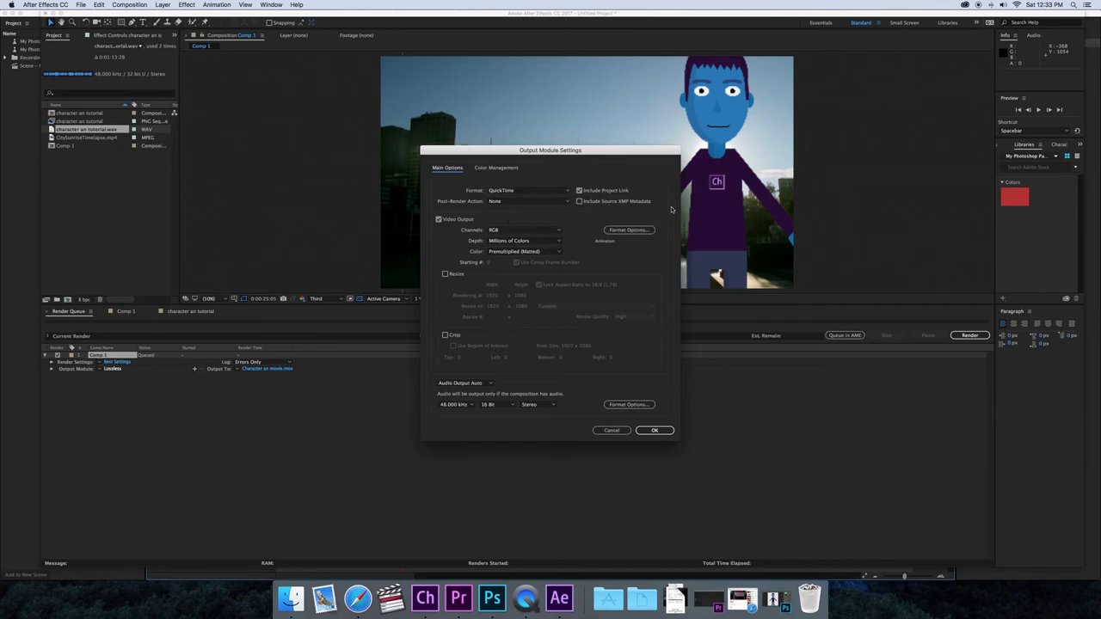
click(631, 230)
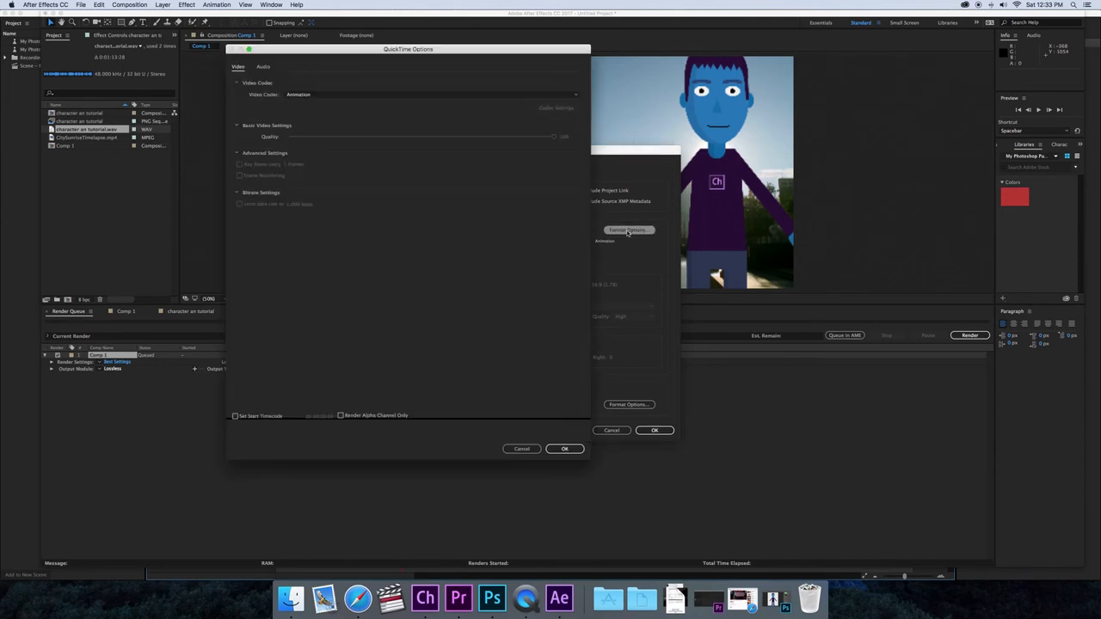
click(351, 95)
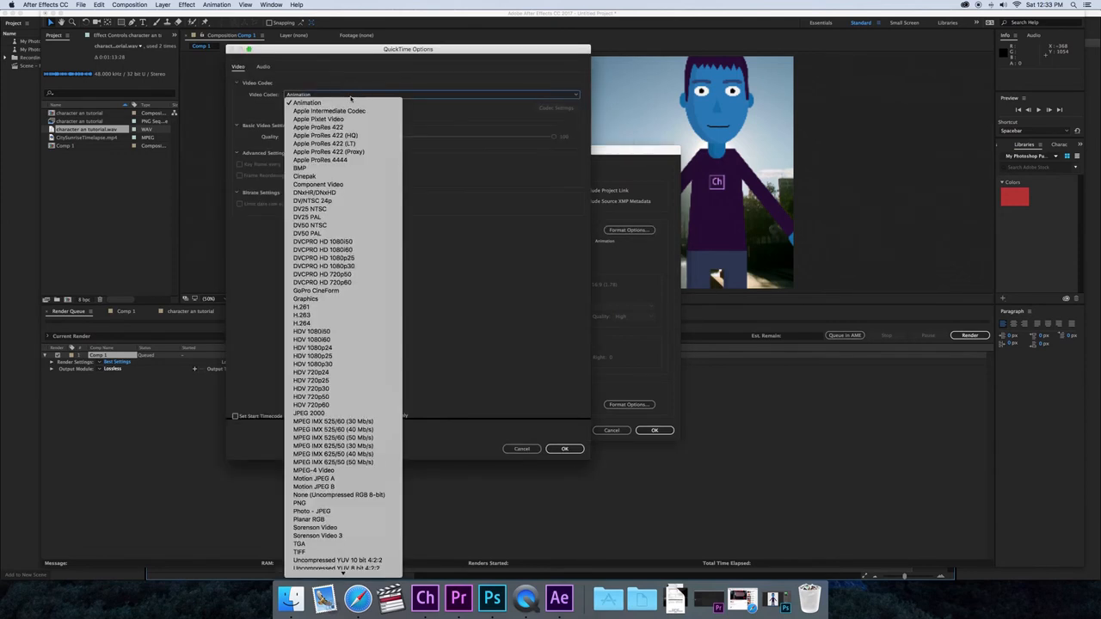
click(332, 128)
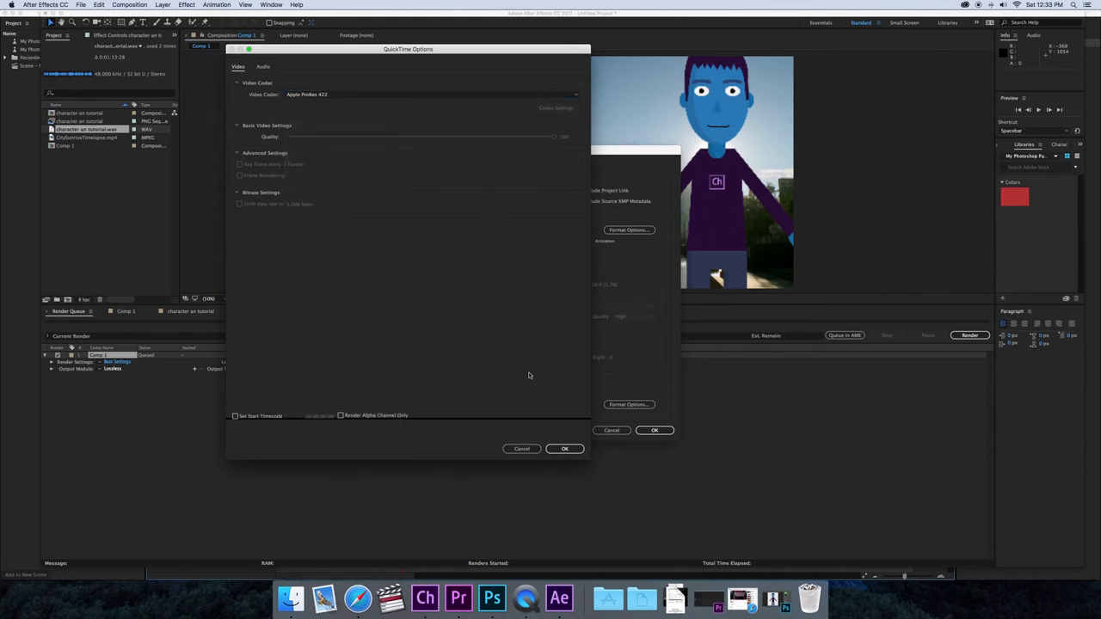
click(565, 450)
click(656, 431)
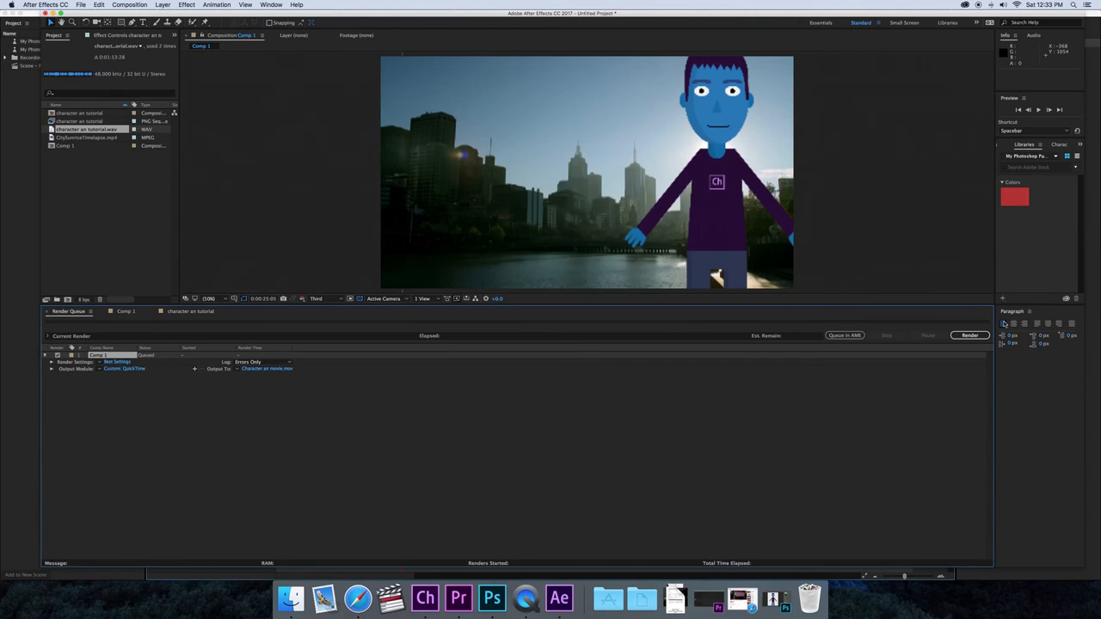
click(972, 335)
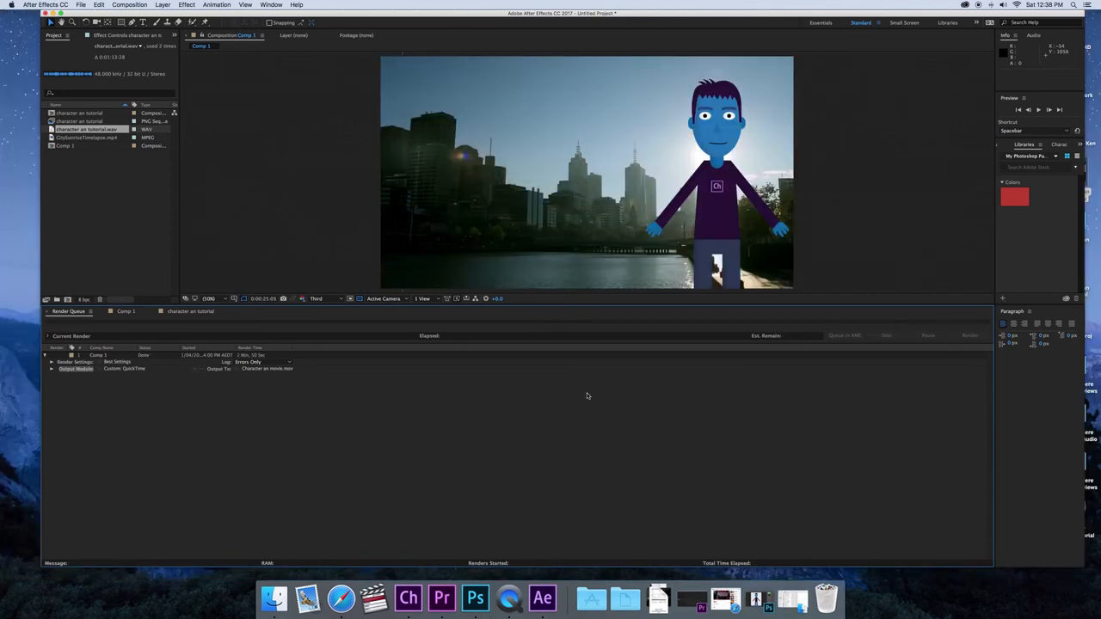
Hide After Effects and open the rendered Character an movie.mov from the desktop in QuickTime Player
click(53, 5)
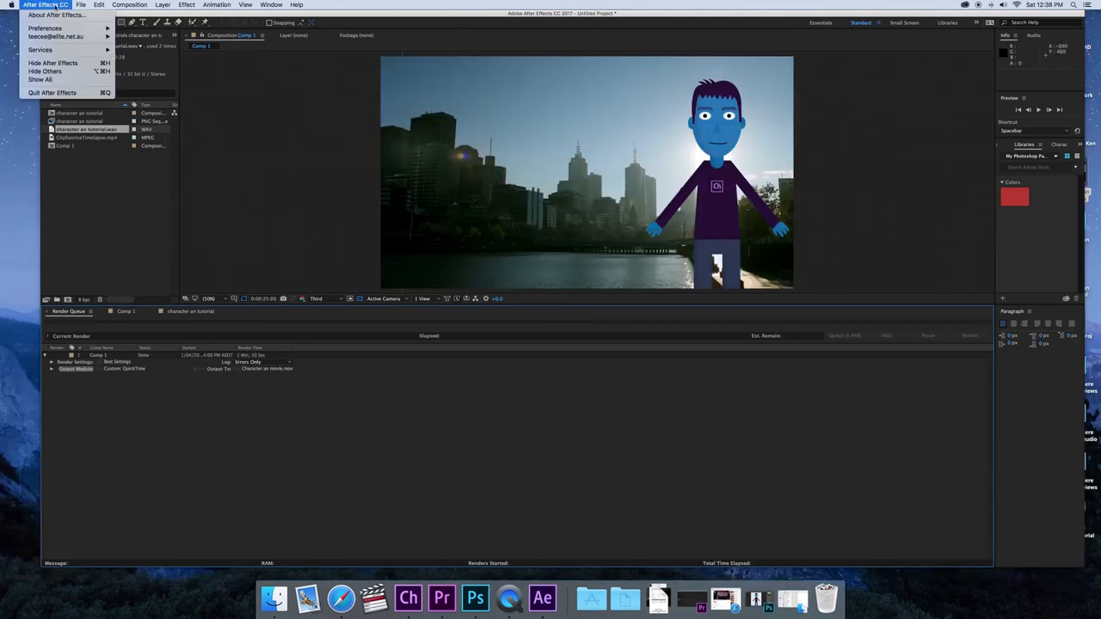
click(53, 63)
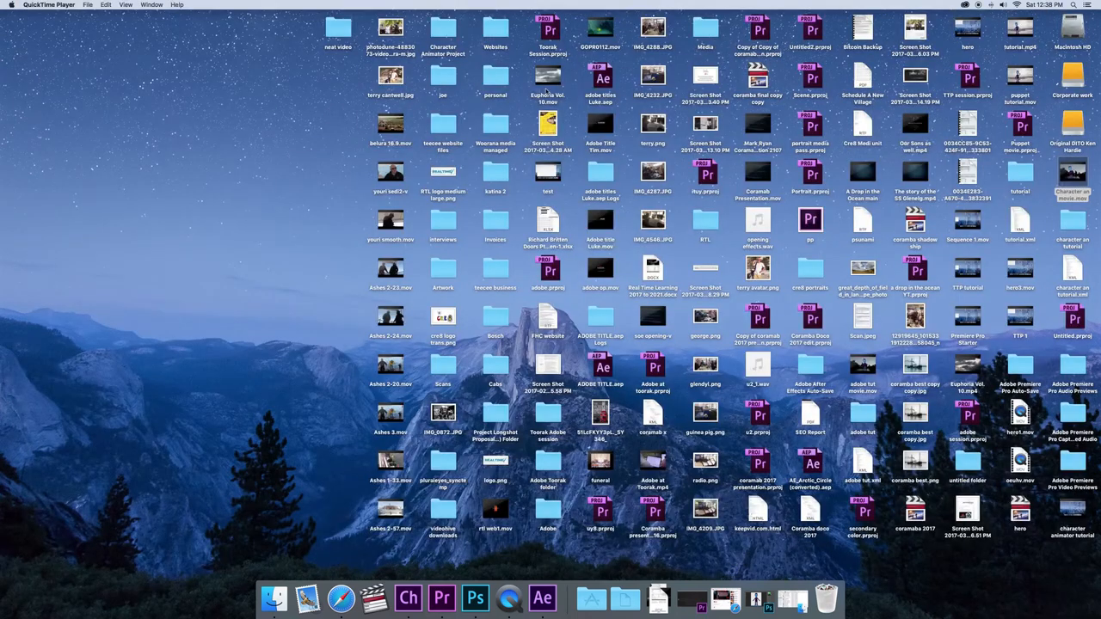
click(1074, 175)
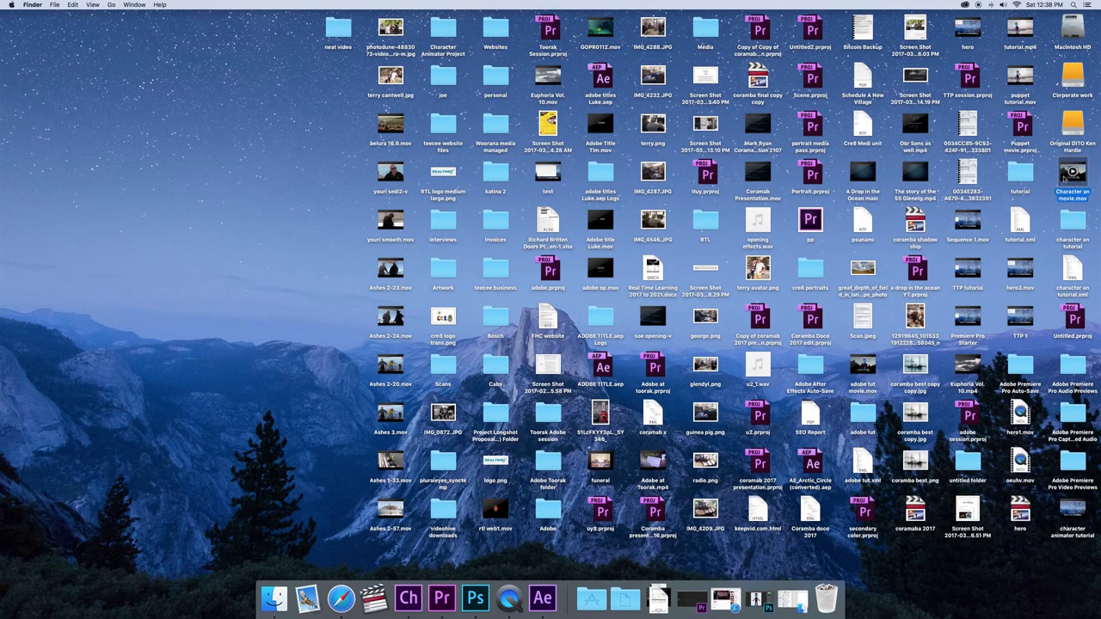
double_click(1066, 176)
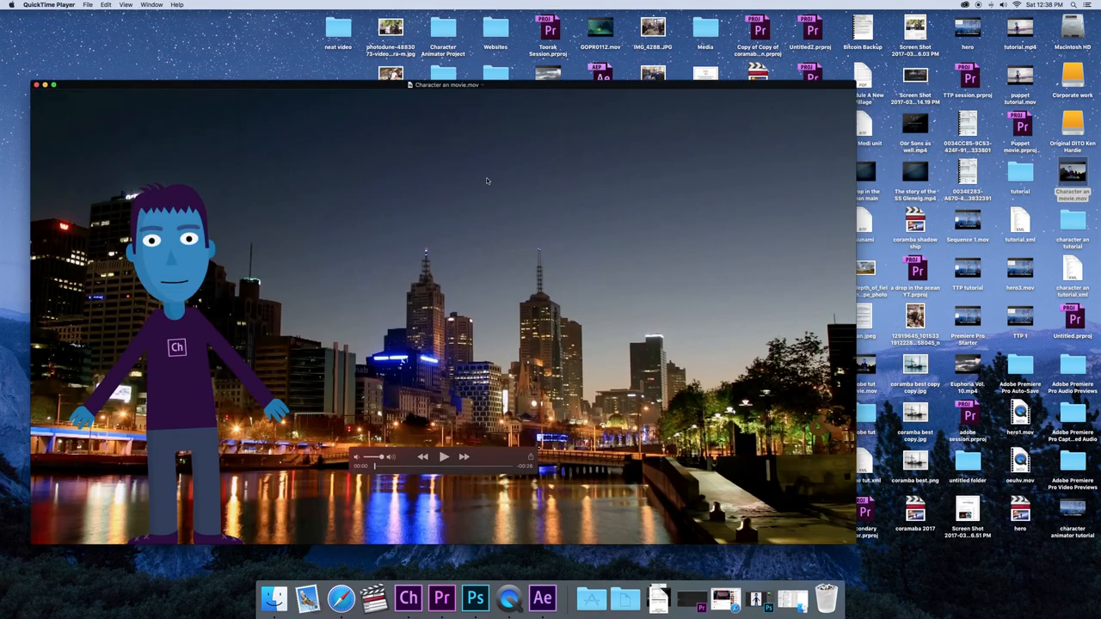
Reposition and shrink the movie's player window, and play the rendered movie to review it
drag(485, 84, 581, 62)
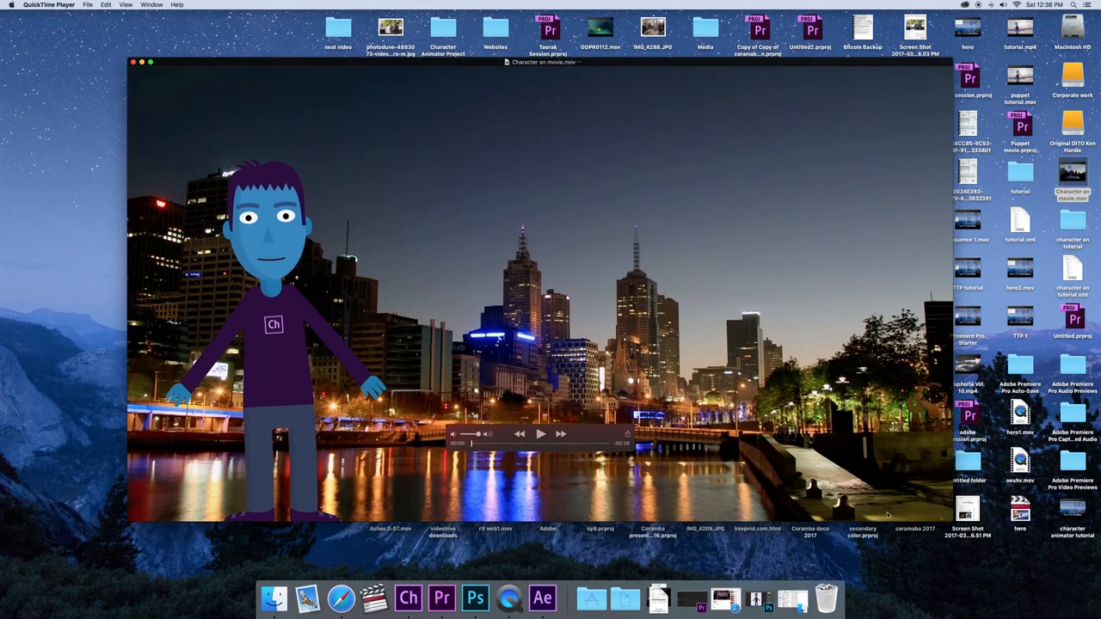
drag(952, 520, 654, 352)
click(390, 293)
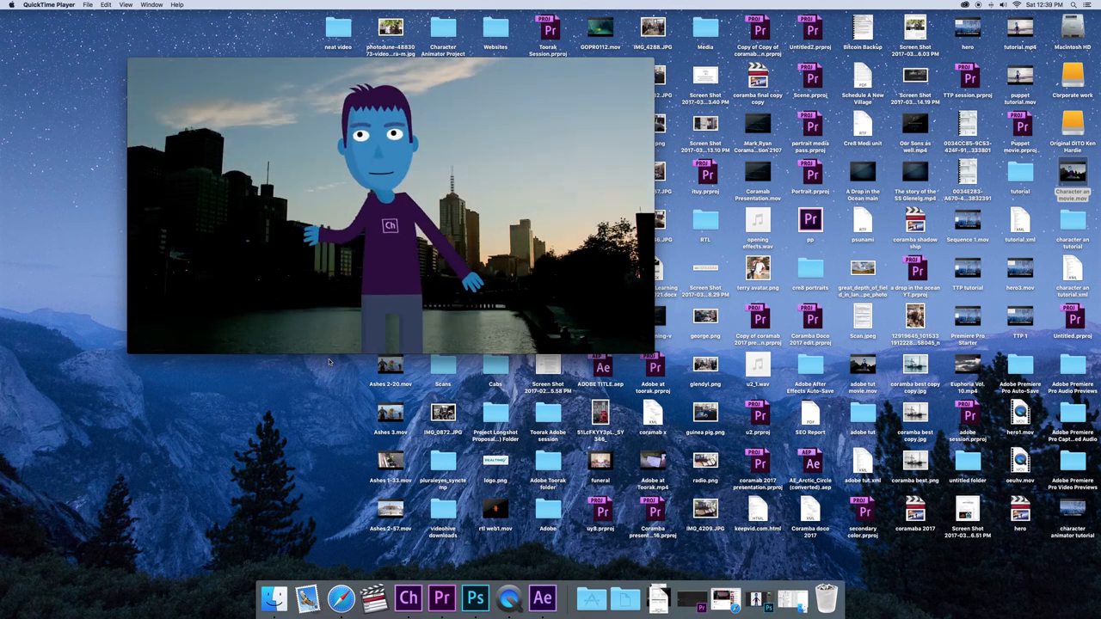
mouse_move(393, 295)
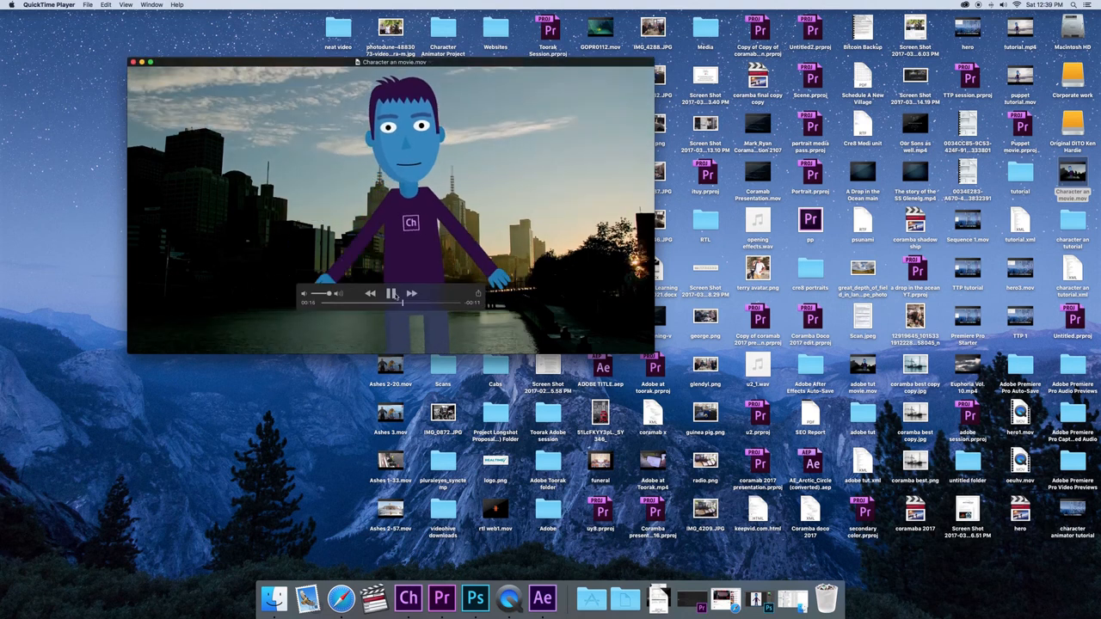